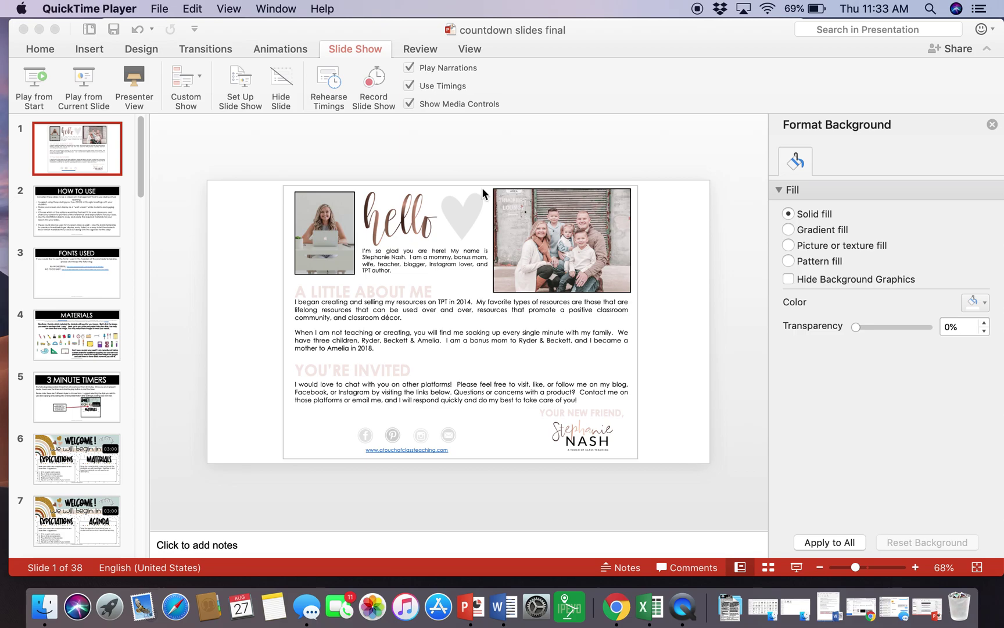
- Review the HOW TO USE, FONTS USED and MATERIALS slides of the countdown template
{"action": "scroll", "coordinate": [93, 375], "scroll_direction": "down", "scroll_amount": 3}
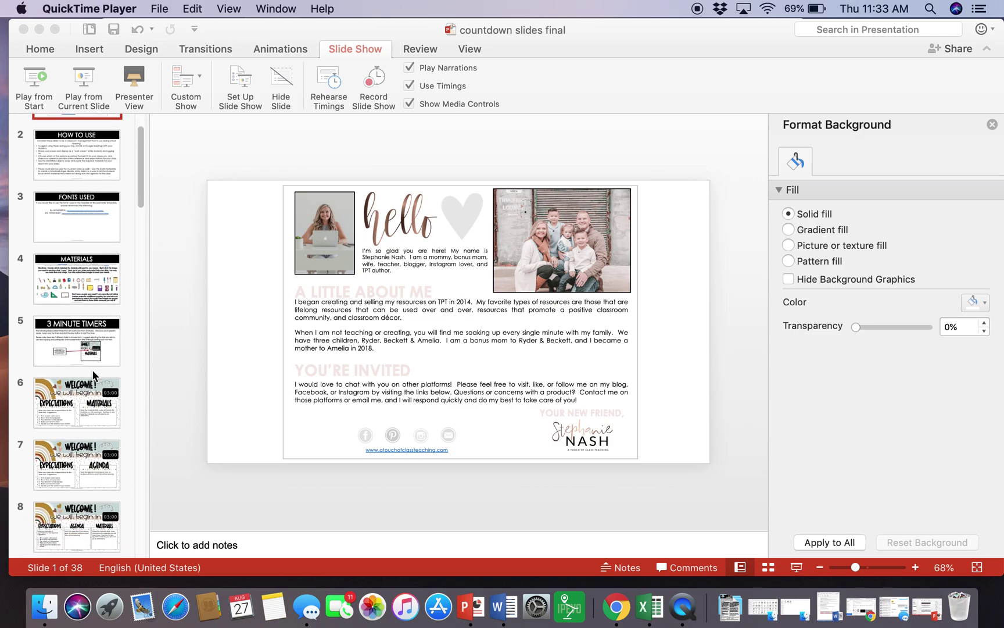
{"action": "scroll", "coordinate": [97, 215], "scroll_direction": "up", "scroll_amount": 3}
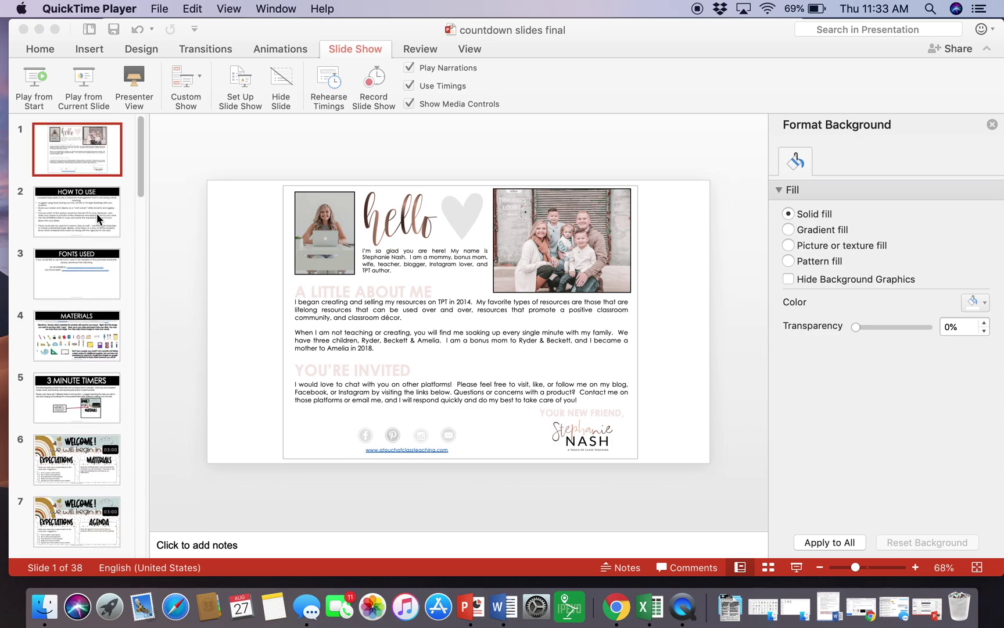
{"action": "left_click", "coordinate": [96, 213]}
{"action": "left_click", "coordinate": [61, 229]}
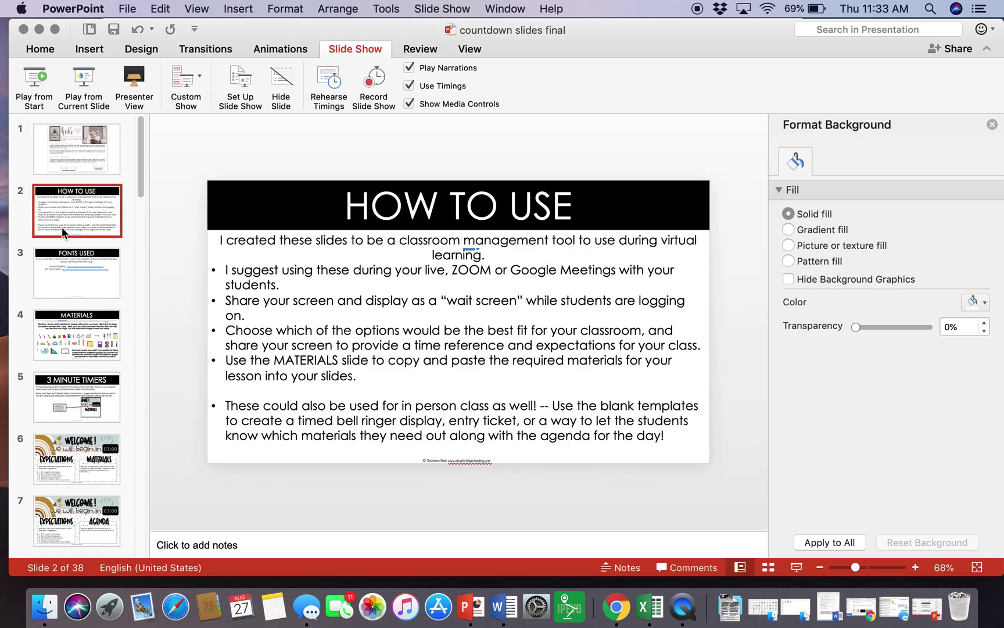
{"action": "left_click", "coordinate": [86, 291]}
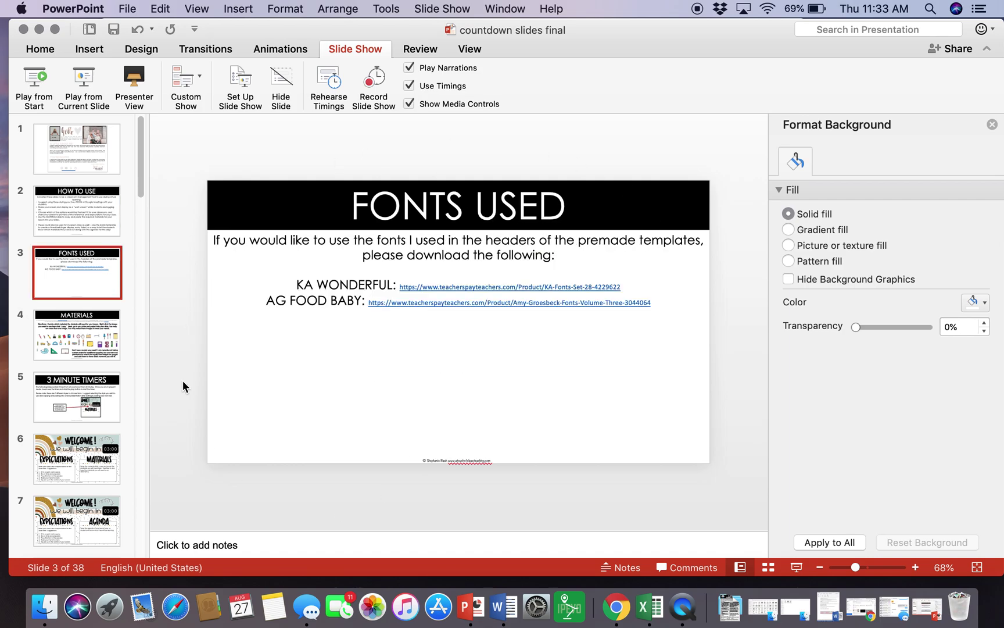
{"action": "left_click", "coordinate": [104, 335]}
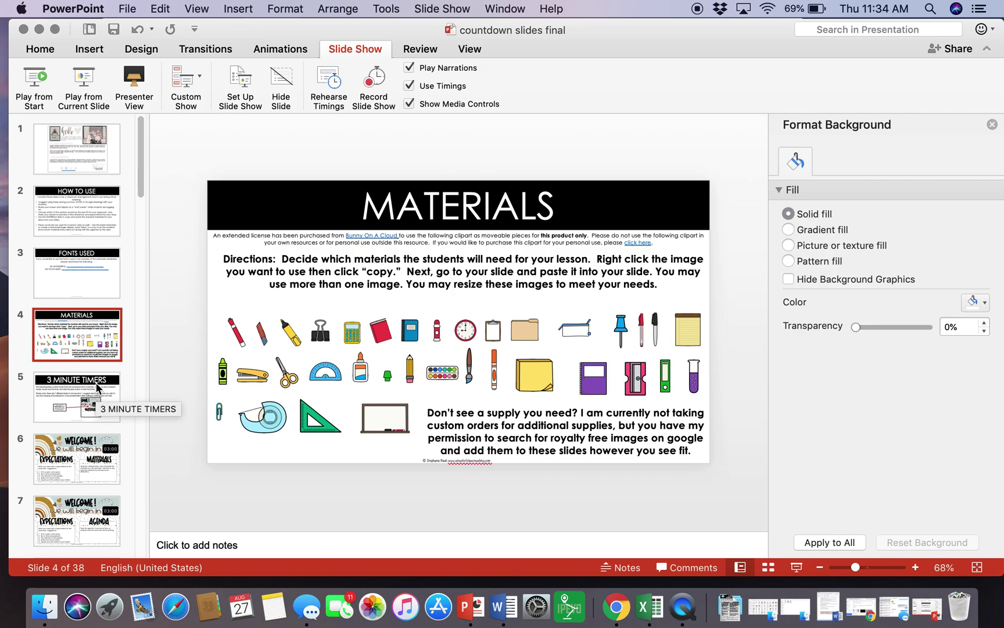
- Move on to slide 5, the 3 MINUTE TIMERS instructions
{"action": "scroll", "coordinate": [100, 340], "scroll_direction": "down", "scroll_amount": 5}
{"action": "scroll", "coordinate": [99, 334], "scroll_direction": "down", "scroll_amount": 2}
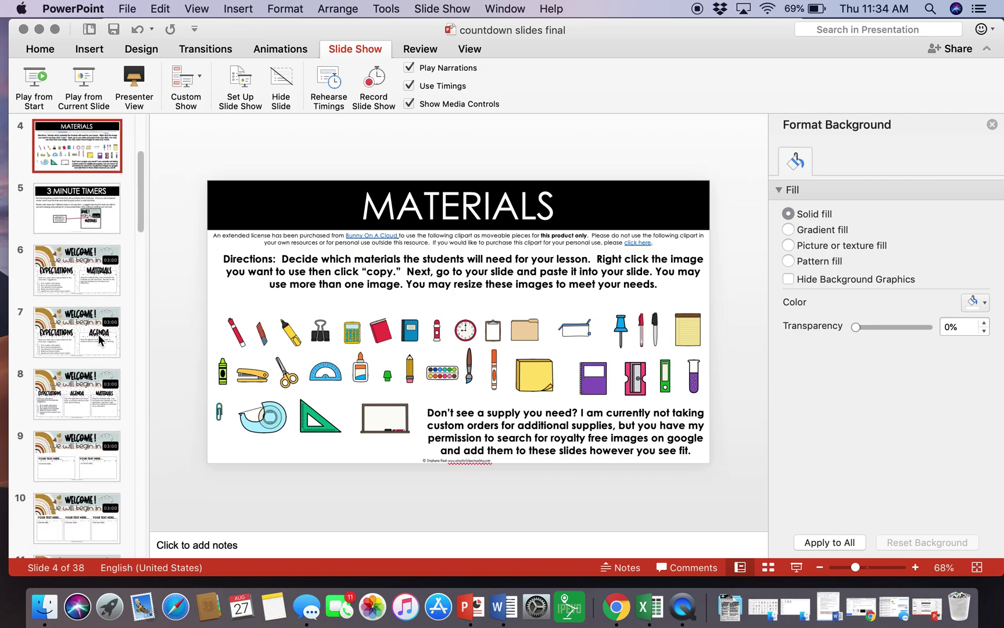
{"action": "left_click", "coordinate": [81, 216]}
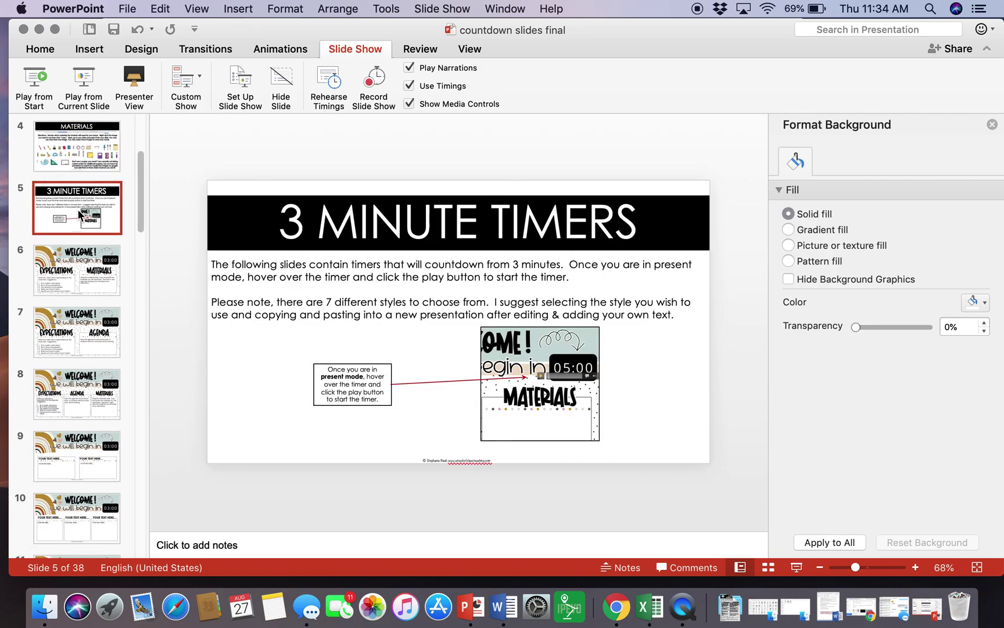
{"action": "left_click", "coordinate": [89, 278]}
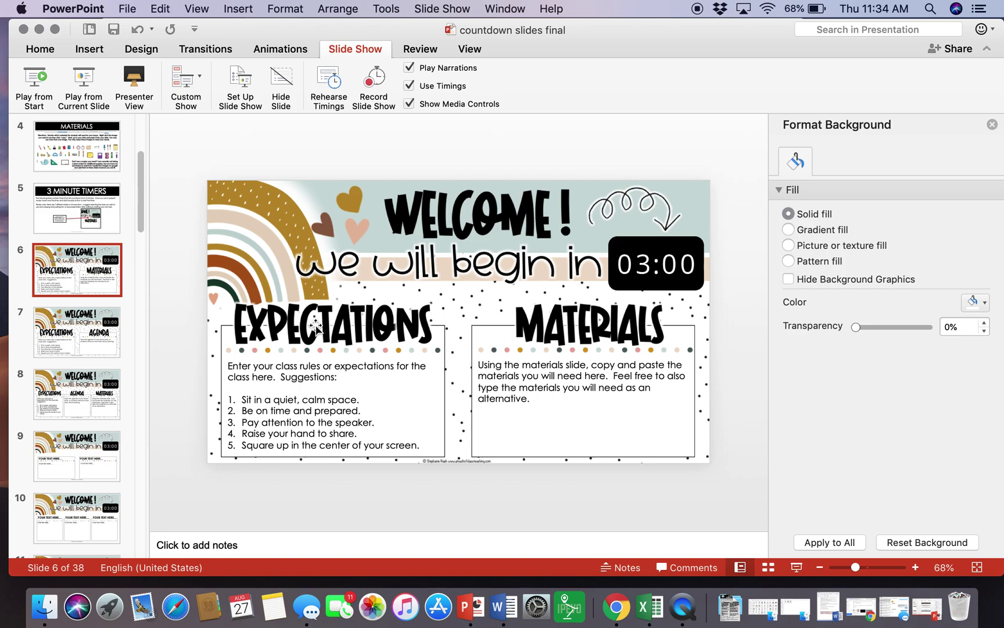
{"action": "left_click", "coordinate": [286, 391]}
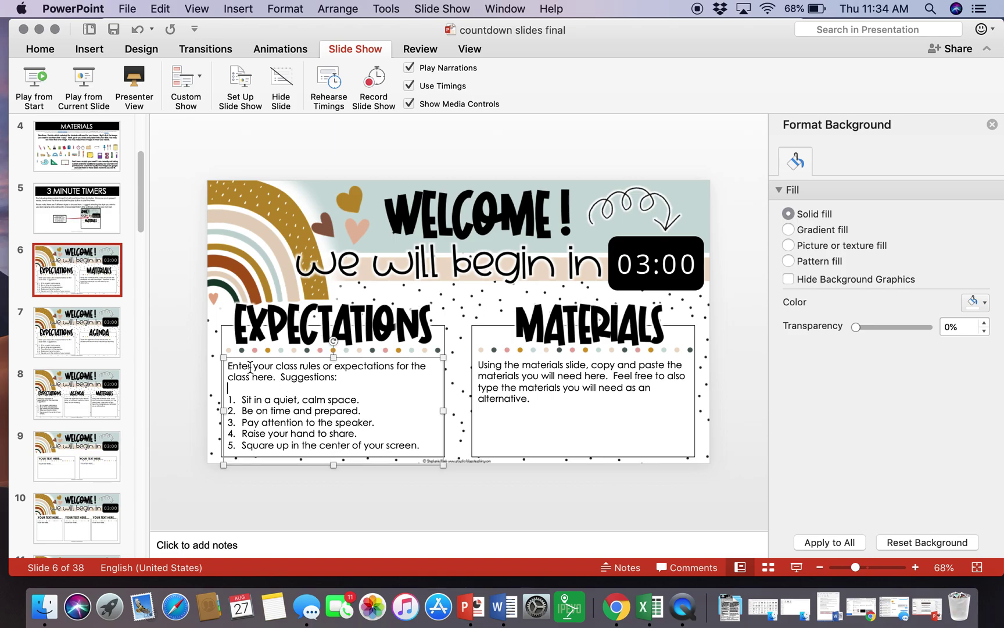
{"action": "left_click", "coordinate": [515, 375]}
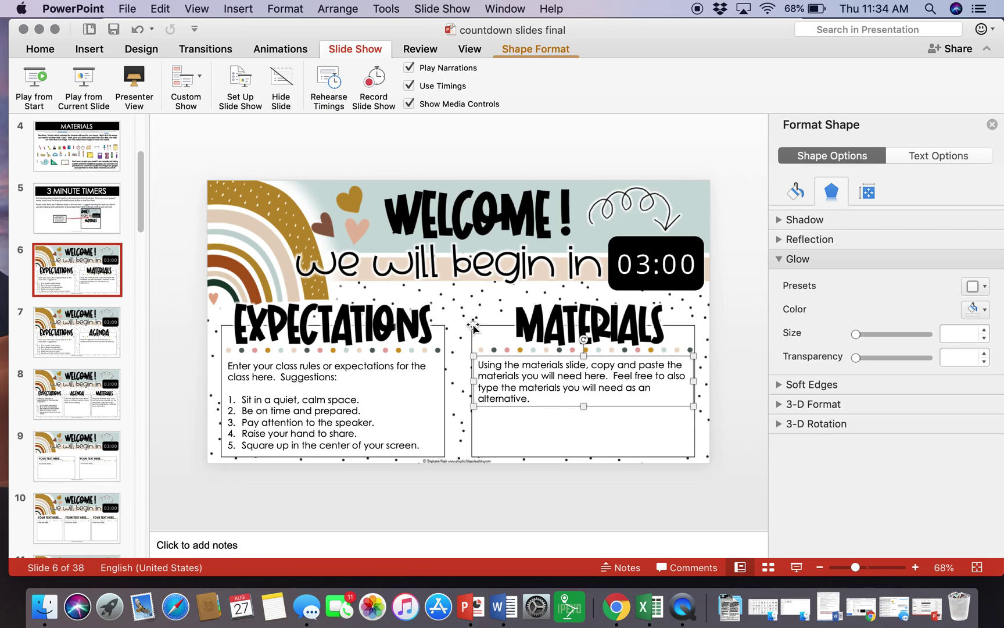
{"action": "left_click", "coordinate": [79, 158]}
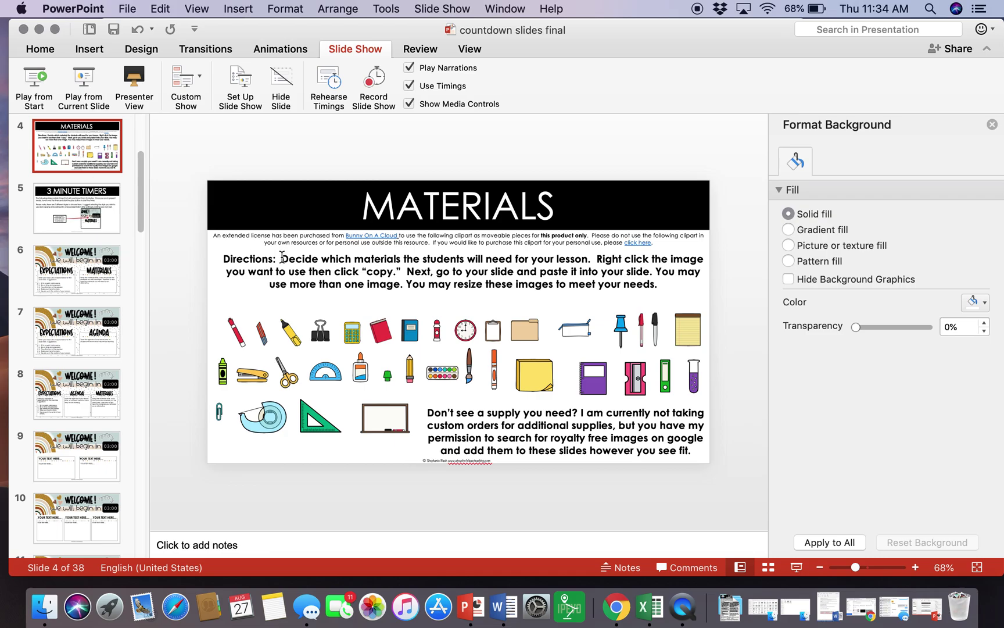
{"action": "left_click", "coordinate": [657, 331]}
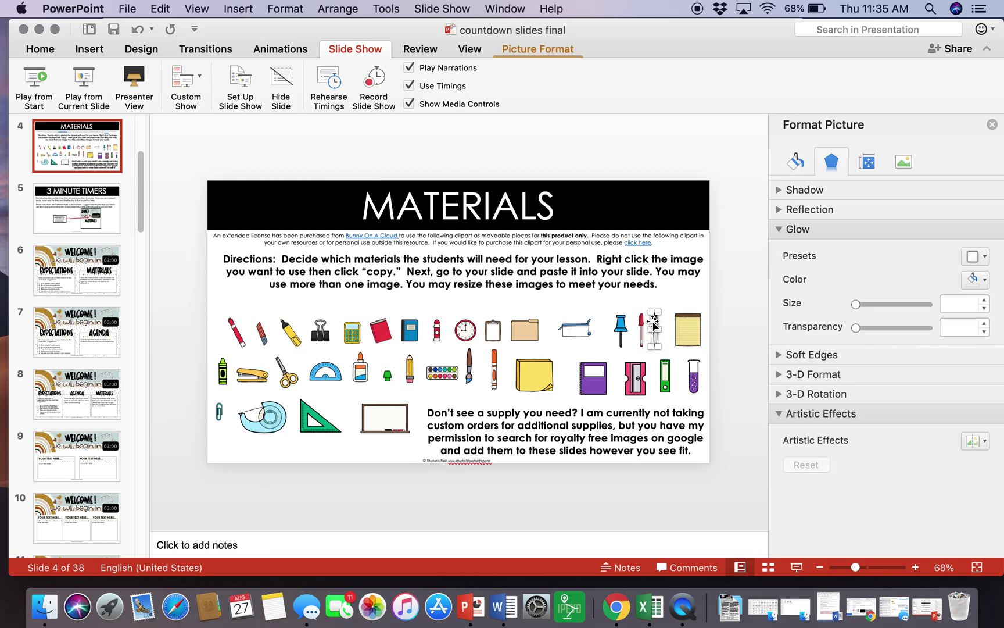
- Copy the black marker clipart from the MATERIALS slide onto the welcome slide and resize it
{"action": "right_click", "coordinate": [654, 325]}
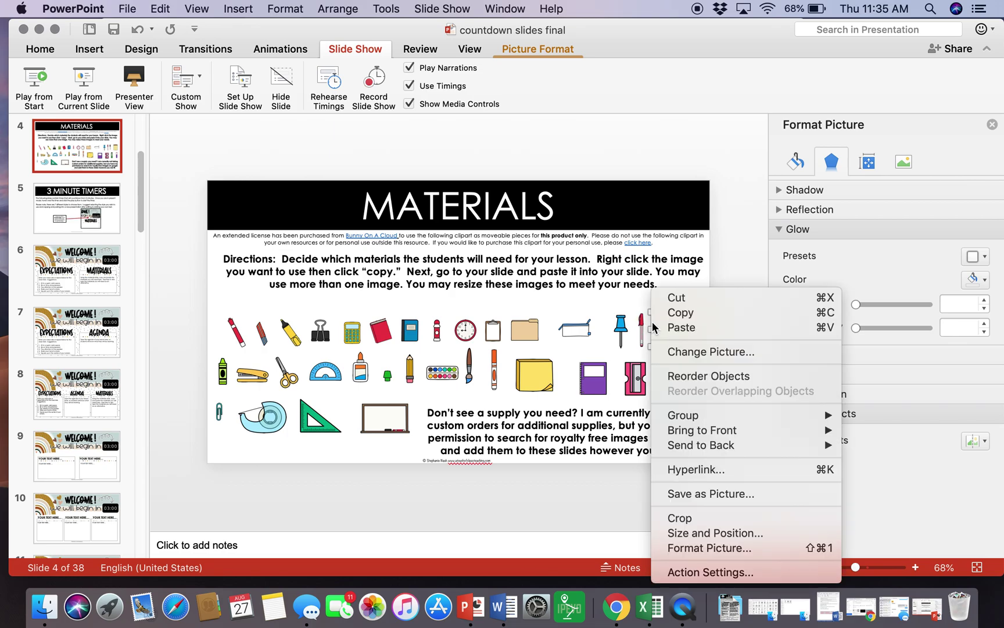
{"action": "left_click", "coordinate": [701, 313]}
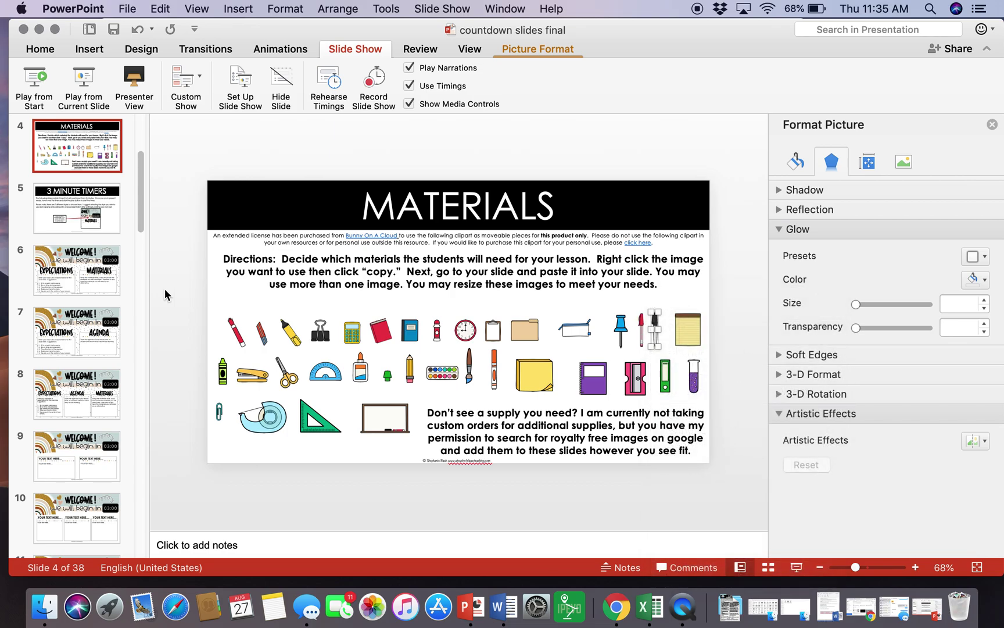
{"action": "left_click", "coordinate": [91, 282]}
{"action": "left_click", "coordinate": [551, 444]}
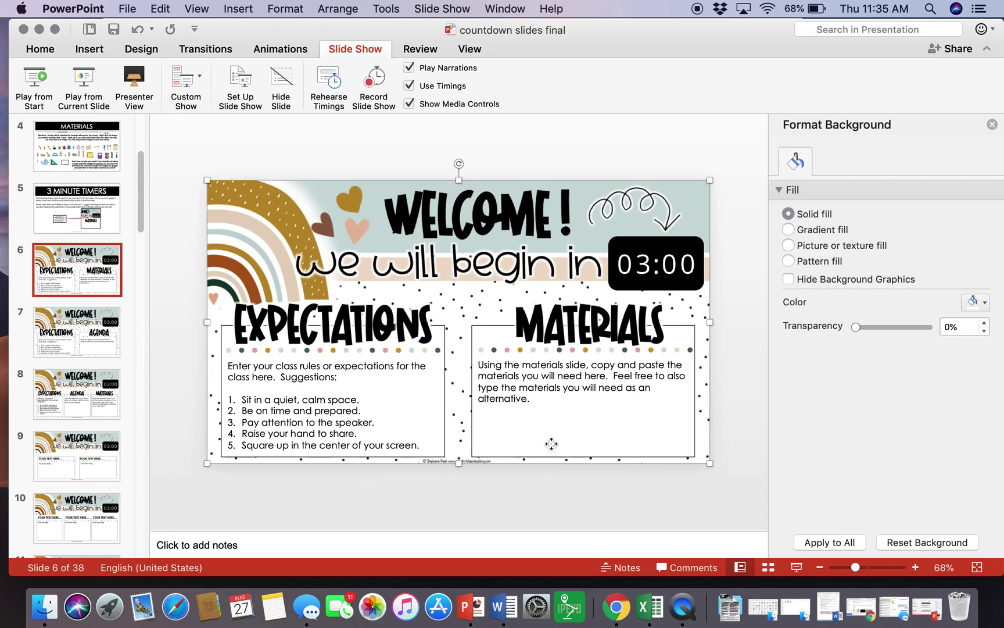
{"action": "right_click", "coordinate": [551, 444]}
{"action": "left_click", "coordinate": [578, 327]}
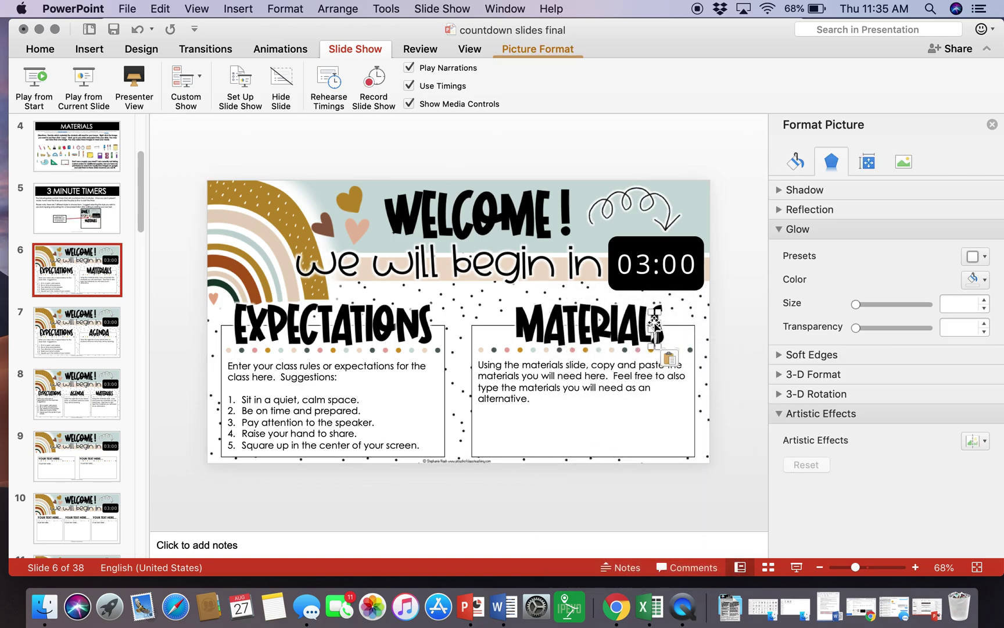
{"action": "mouse_move", "coordinate": [656, 350]}
{"action": "left_mouse_down"}
{"action": "mouse_move", "coordinate": [681, 375]}
{"action": "mouse_move", "coordinate": [678, 302]}
{"action": "mouse_move", "coordinate": [668, 392]}
{"action": "mouse_move", "coordinate": [674, 332]}
{"action": "mouse_move", "coordinate": [669, 355]}
{"action": "left_mouse_up"}
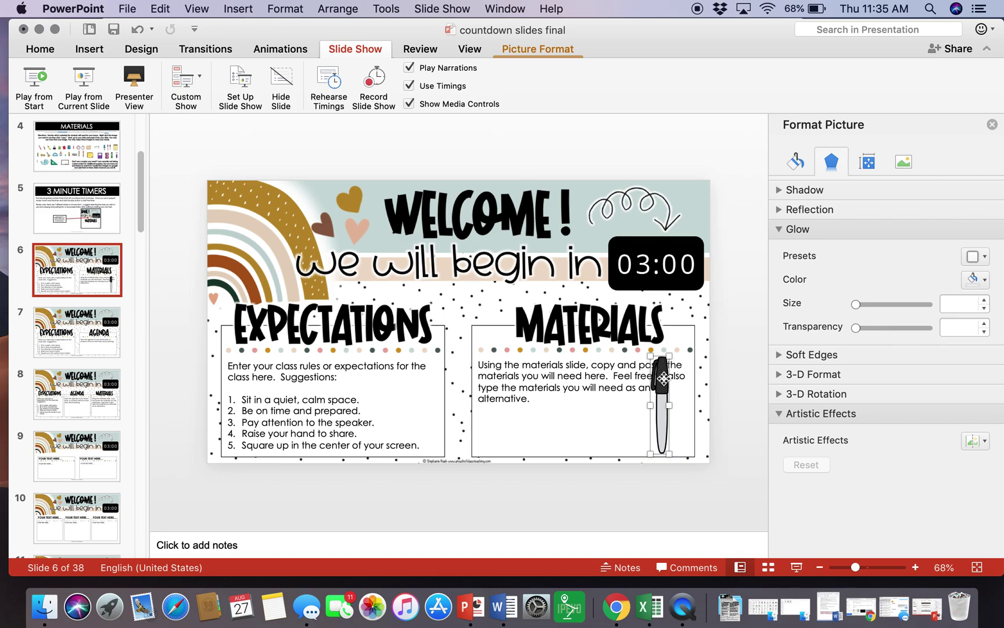
- Delete the Materials placeholder instructions and move the marker to the left of the Materials box
{"action": "left_click", "coordinate": [527, 381]}
{"action": "left_click", "coordinate": [544, 405]}
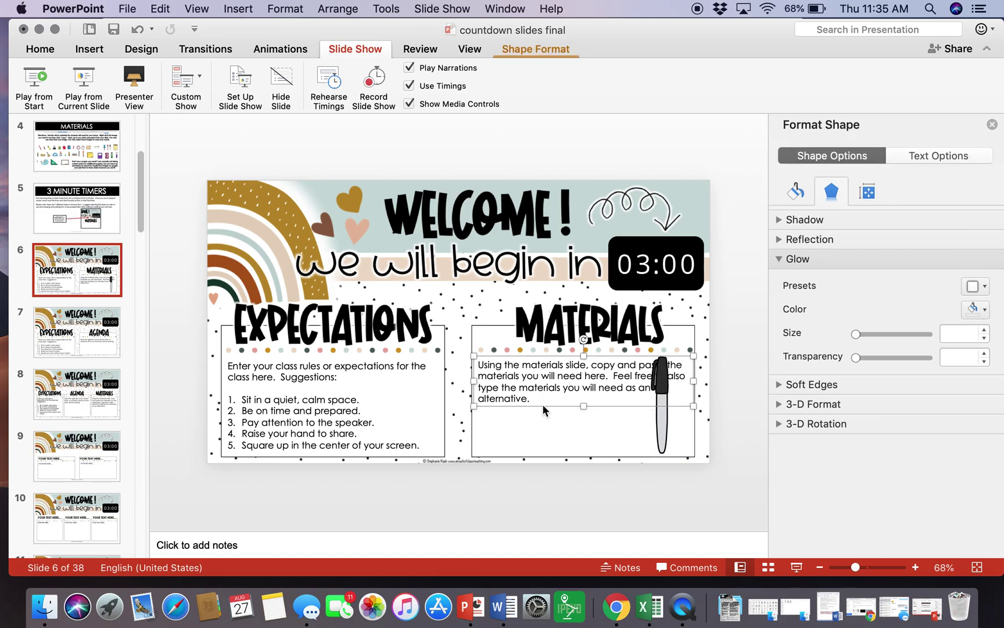
{"action": "key", "text": "Delete"}
{"action": "left_click", "coordinate": [646, 407]}
{"action": "left_click_drag", "start_coordinate": [664, 395], "coordinate": [516, 387]}
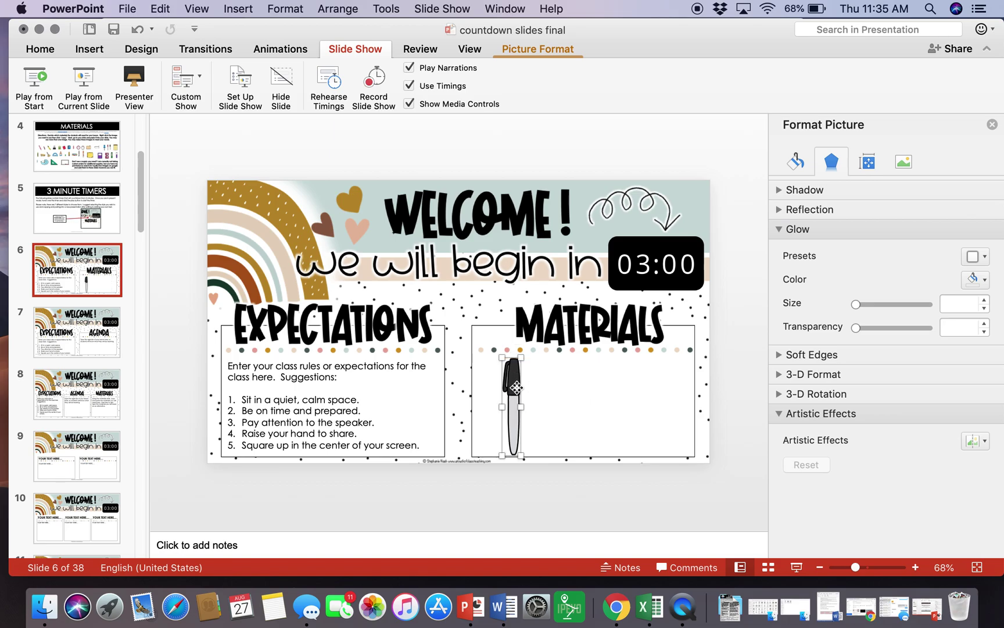
{"action": "left_click", "coordinate": [76, 156]}
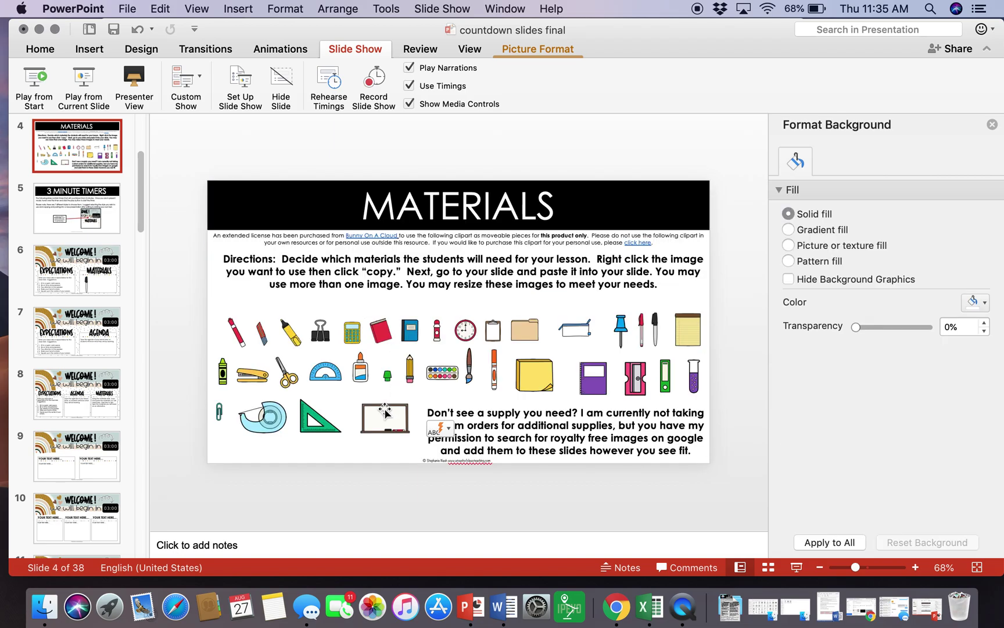
- Copy the whiteboard clipart from slide 4 and place it beside the marker on slide 6
{"action": "left_click", "coordinate": [380, 416]}
{"action": "right_click", "coordinate": [399, 416]}
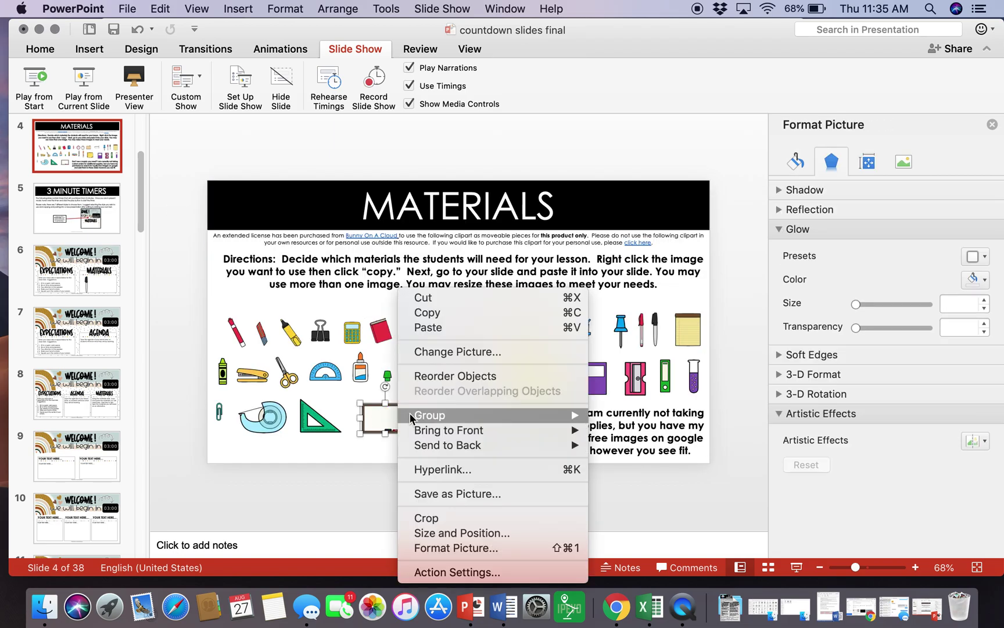
{"action": "left_click", "coordinate": [440, 317]}
{"action": "left_click", "coordinate": [103, 280]}
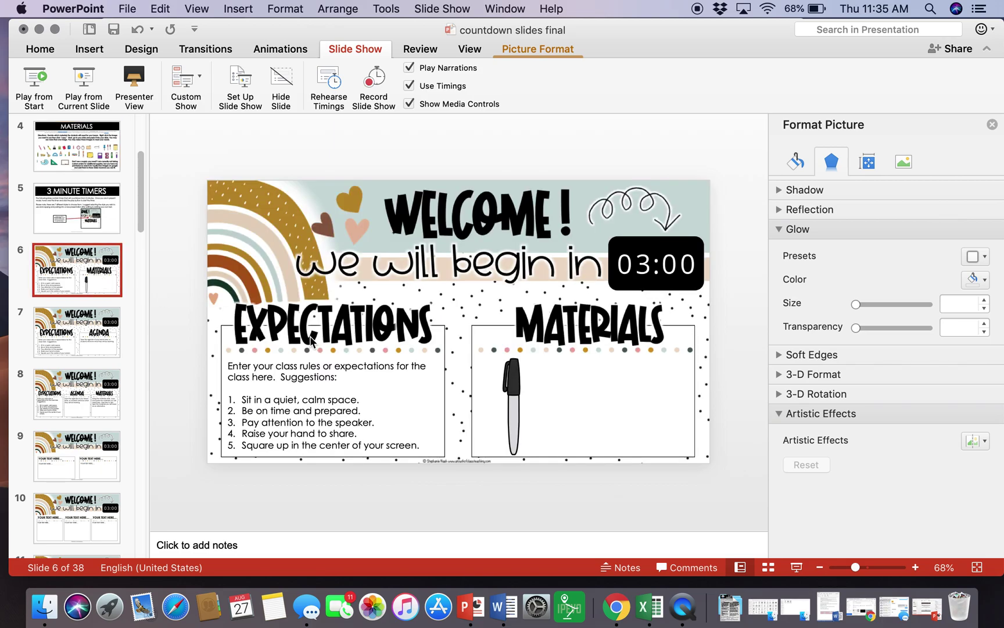
{"action": "right_click", "coordinate": [326, 480]}
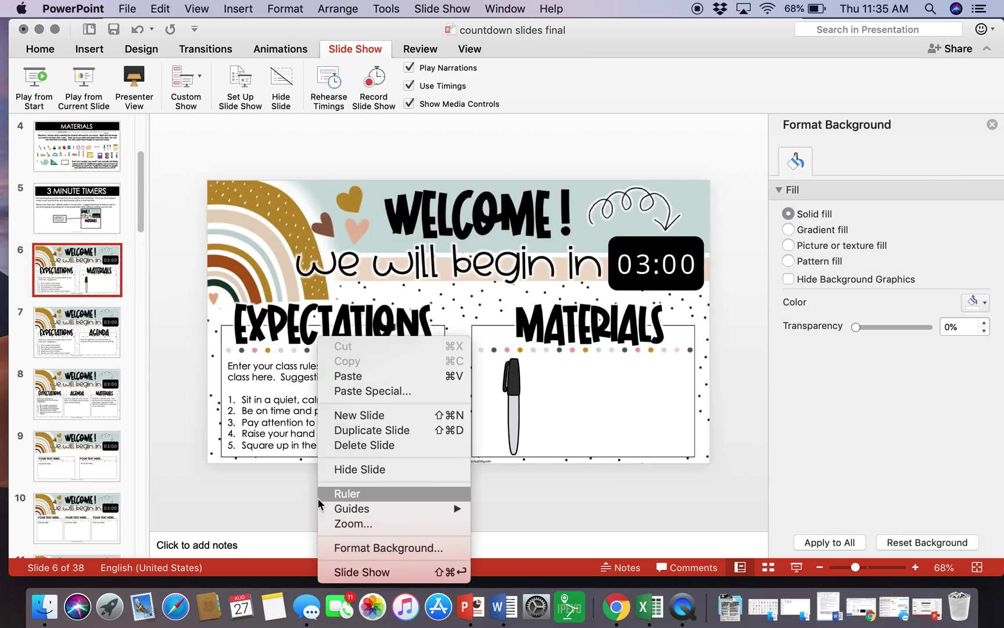
{"action": "left_click", "coordinate": [359, 377]}
{"action": "mouse_move", "coordinate": [396, 422]}
{"action": "left_mouse_down"}
{"action": "mouse_move", "coordinate": [506, 424]}
{"action": "mouse_move", "coordinate": [560, 381]}
{"action": "mouse_move", "coordinate": [613, 407]}
{"action": "mouse_move", "coordinate": [636, 401]}
{"action": "left_mouse_up"}
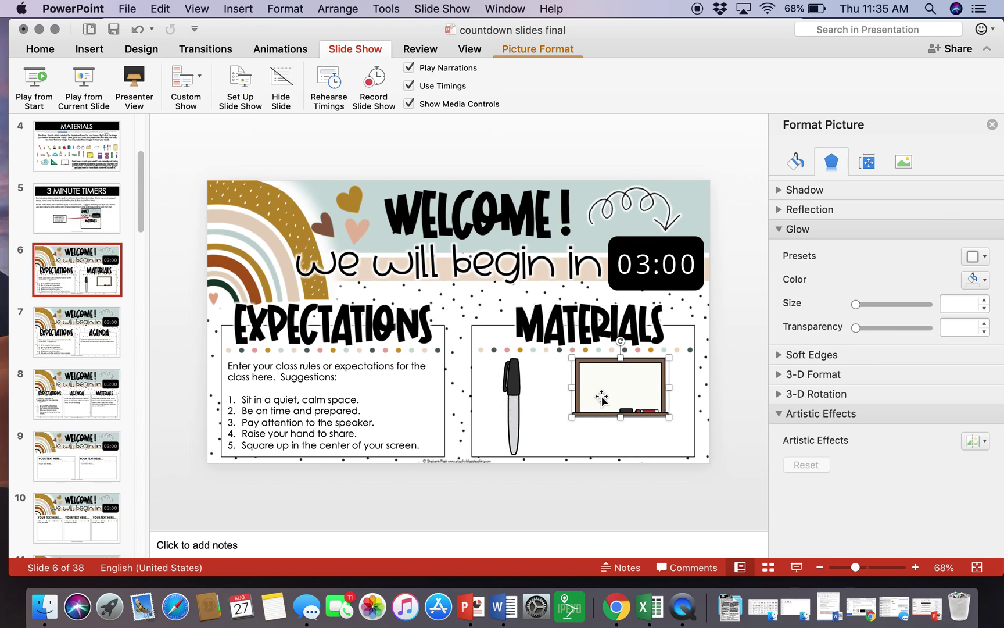
{"action": "left_click", "coordinate": [238, 9]}
{"action": "left_click", "coordinate": [266, 126]}
{"action": "left_click_drag", "start_coordinate": [568, 424], "coordinate": [684, 455]}
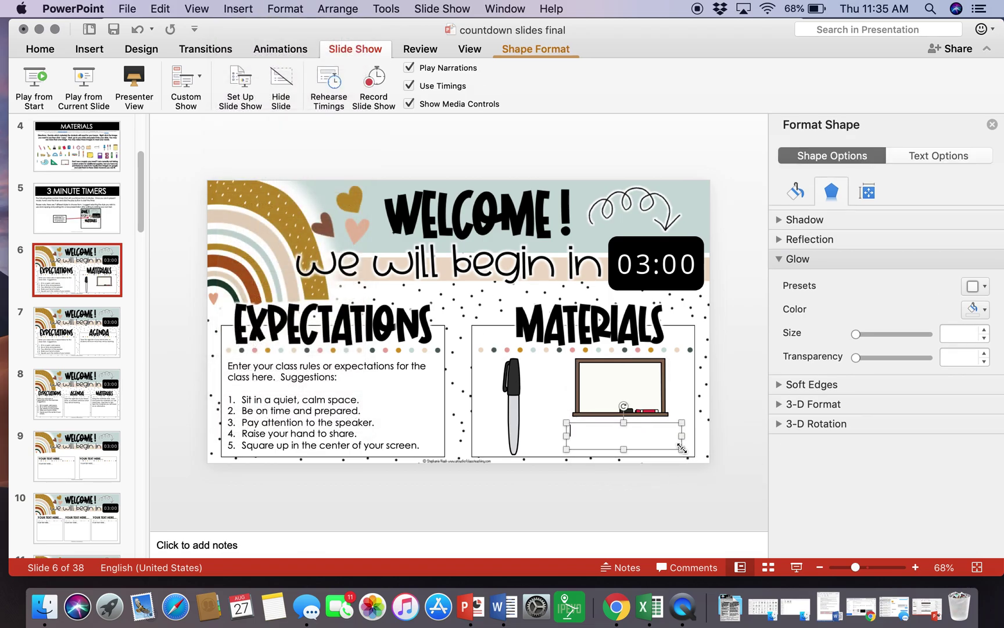
{"action": "type", "text": "whiteboard &"}
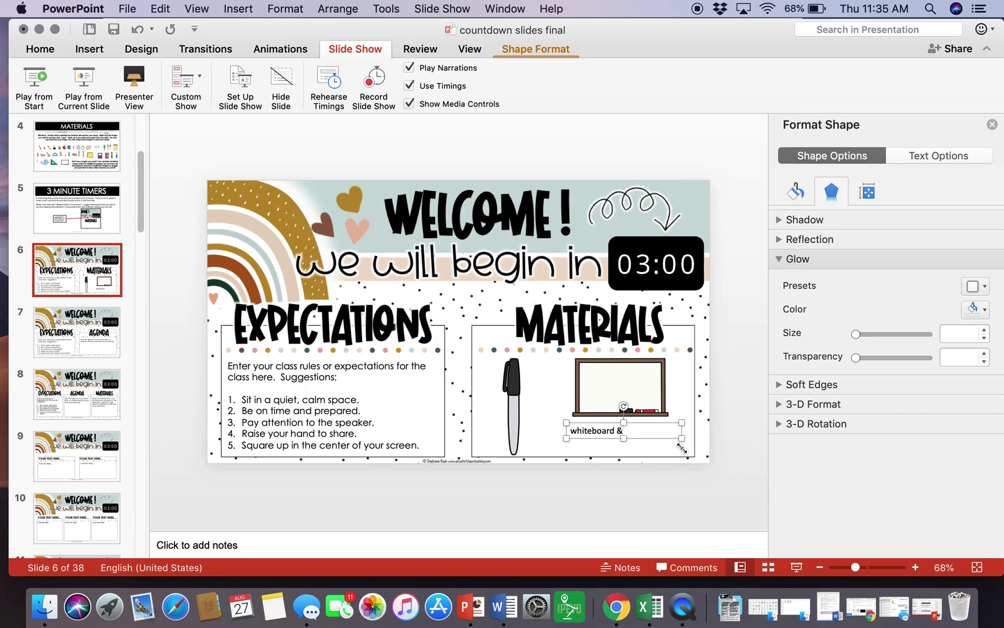
{"action": "type", "text": " whiteboard marker"}
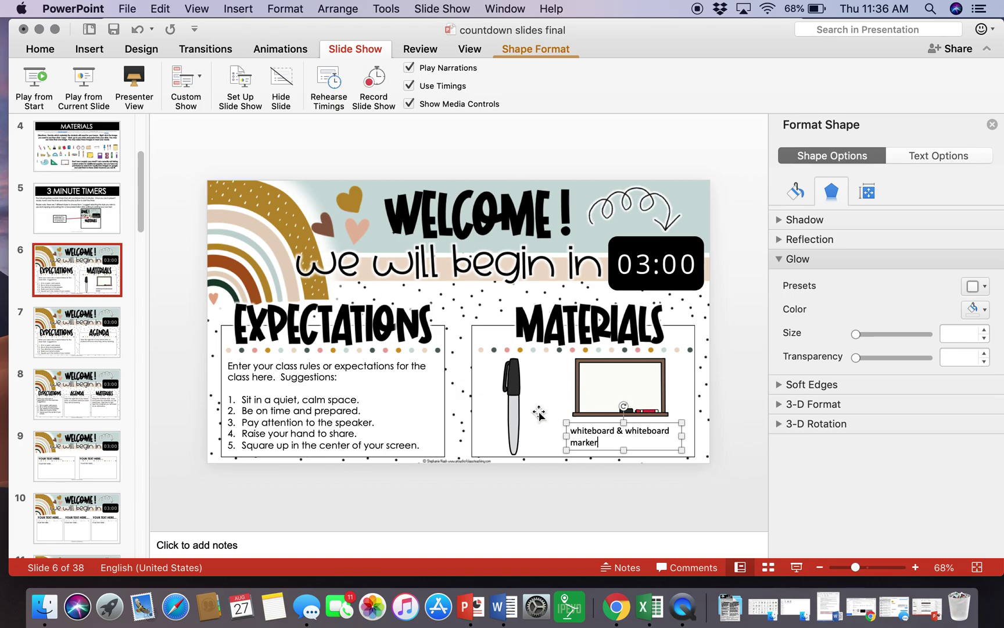
{"action": "left_click", "coordinate": [659, 423]}
{"action": "key", "text": "Delete"}
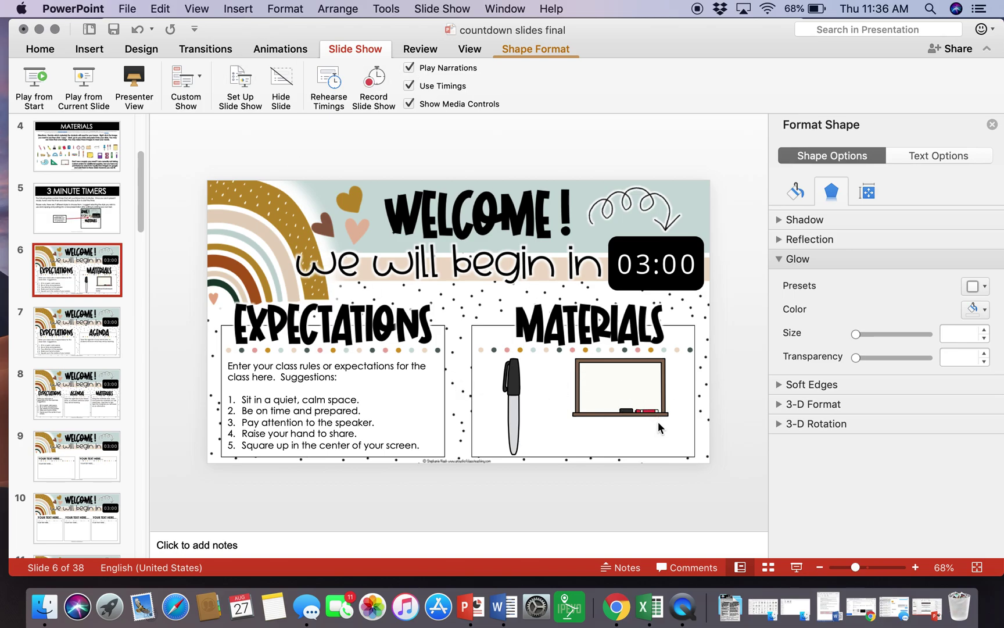
{"action": "left_click", "coordinate": [628, 394]}
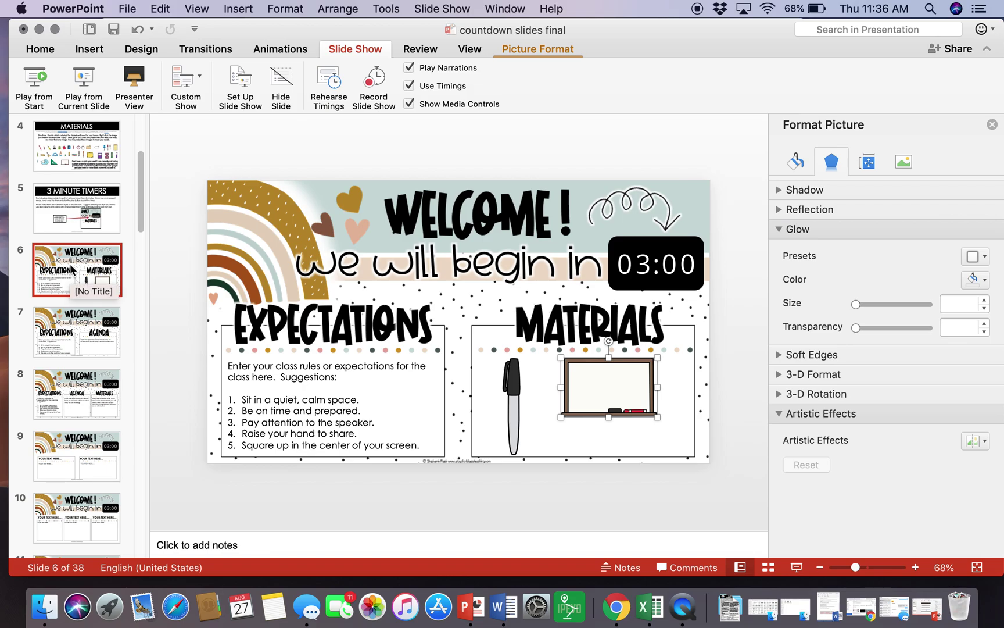
{"action": "right_click", "coordinate": [71, 275]}
- Copy slide 6 into a new presentation and delete the new presentation's blank first slide
{"action": "left_click", "coordinate": [96, 285]}
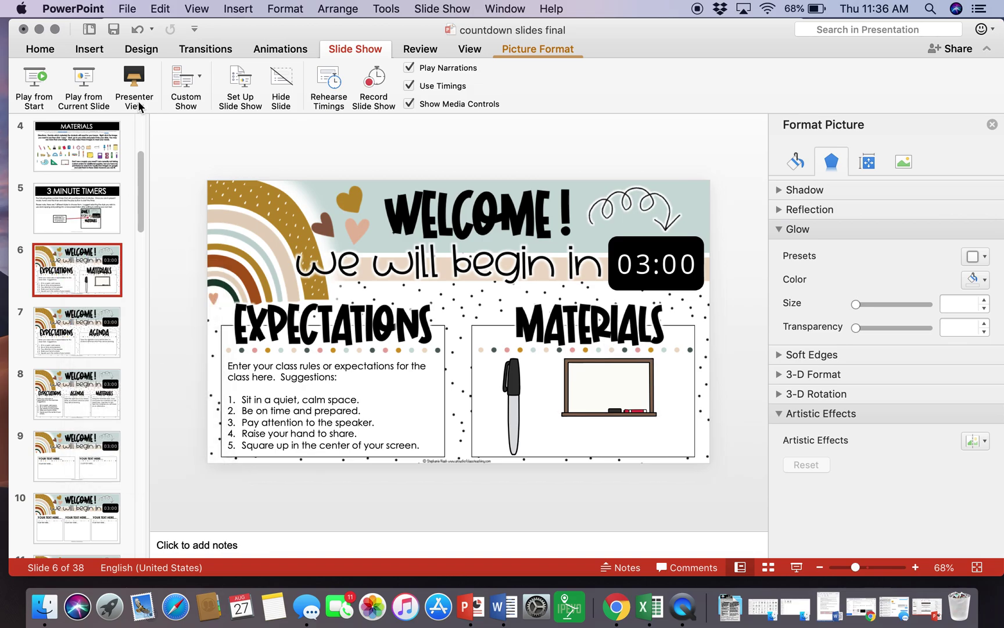
{"action": "left_click", "coordinate": [128, 8]}
{"action": "left_click", "coordinate": [127, 8]}
{"action": "key", "text": "super+n"}
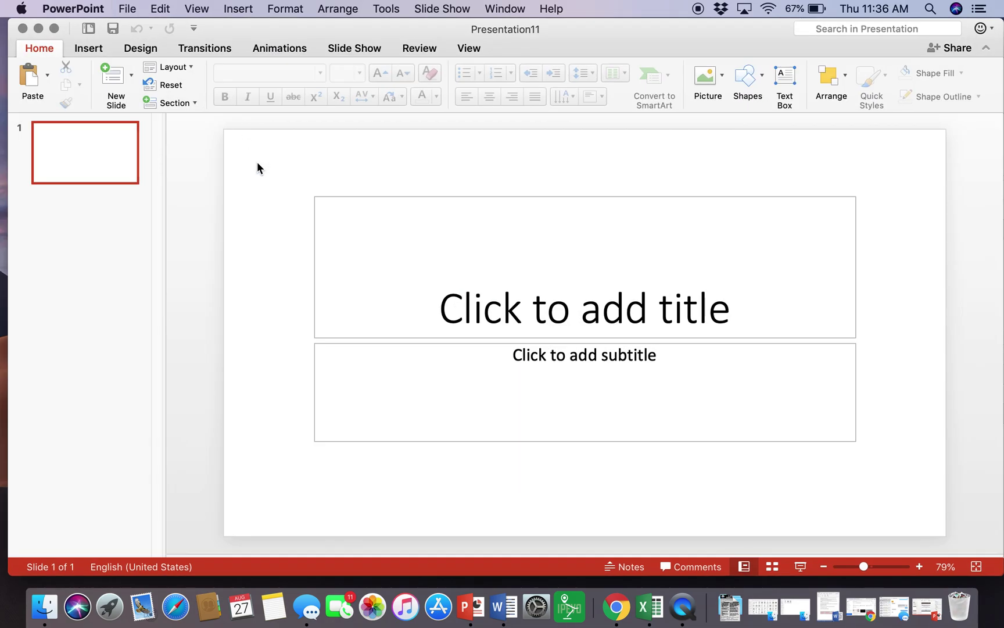
{"action": "right_click", "coordinate": [97, 153]}
{"action": "left_click", "coordinate": [141, 191]}
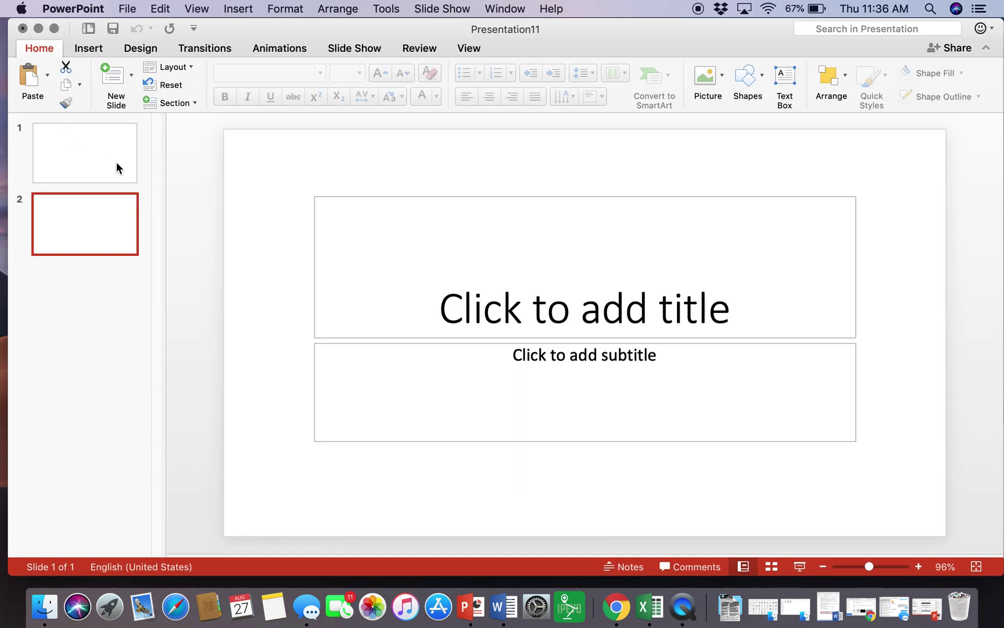
{"action": "key", "text": "Delete"}
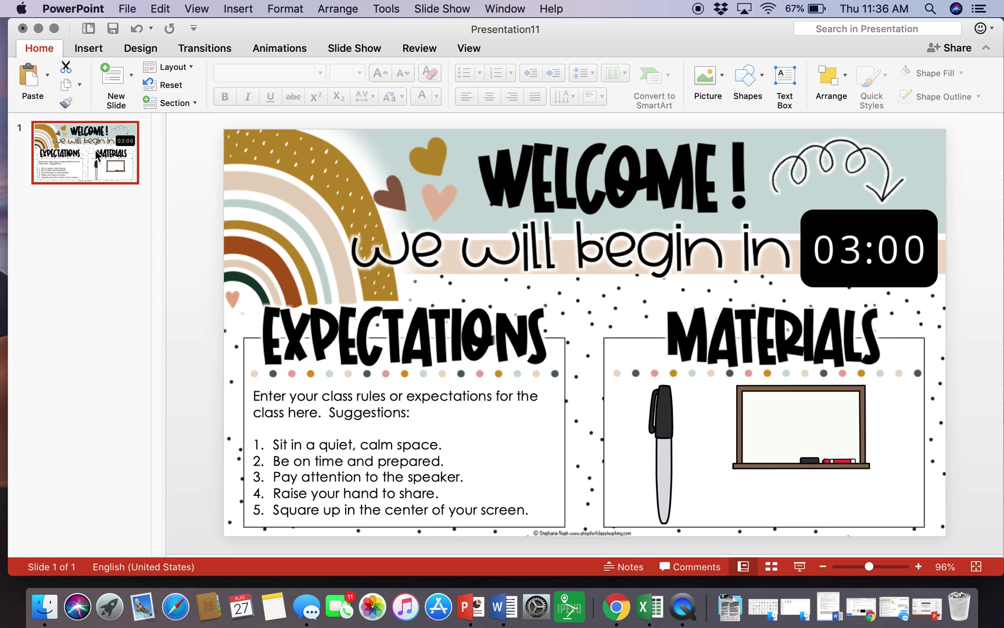
- Open and dismiss the File menu, then view Presentation11's Slide Show settings
{"action": "left_click", "coordinate": [127, 9]}
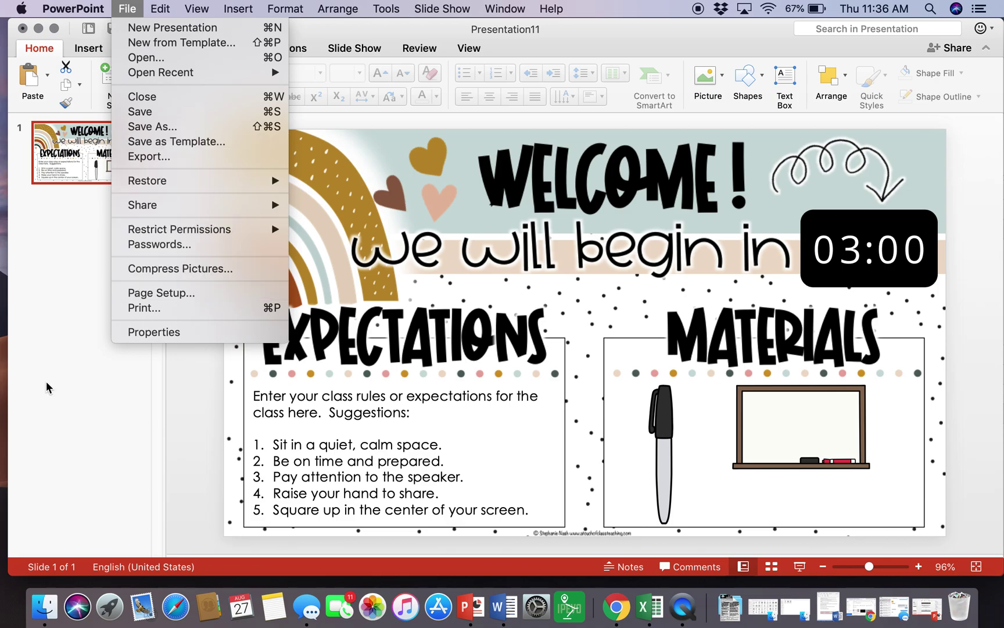
{"action": "left_click", "coordinate": [69, 352]}
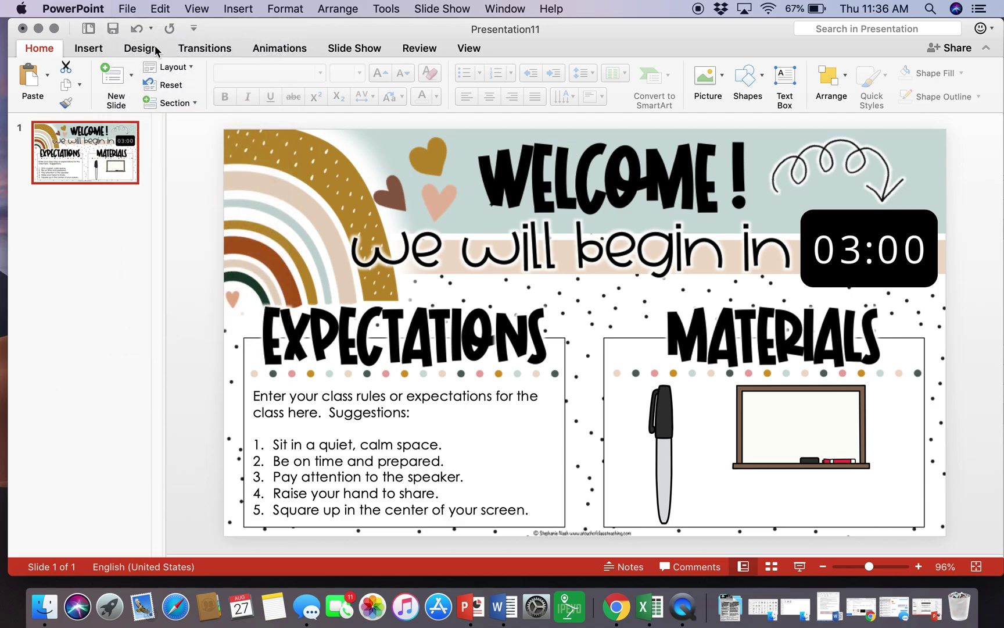
{"action": "left_click", "coordinate": [350, 50]}
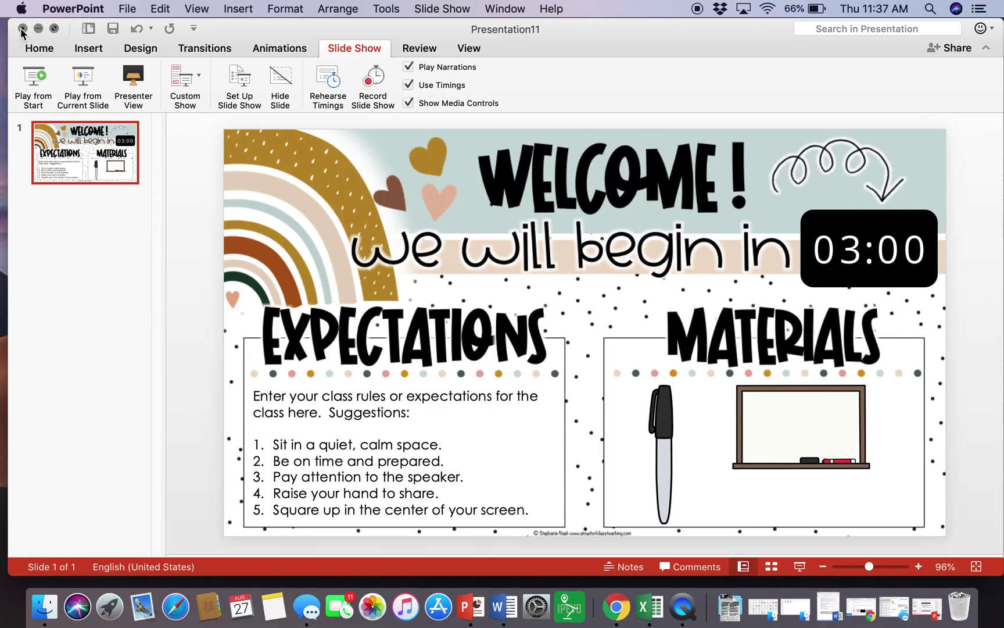
{"action": "left_click", "coordinate": [22, 28]}
- Close Presentation11 without saving its changes
{"action": "left_click", "coordinate": [451, 134]}
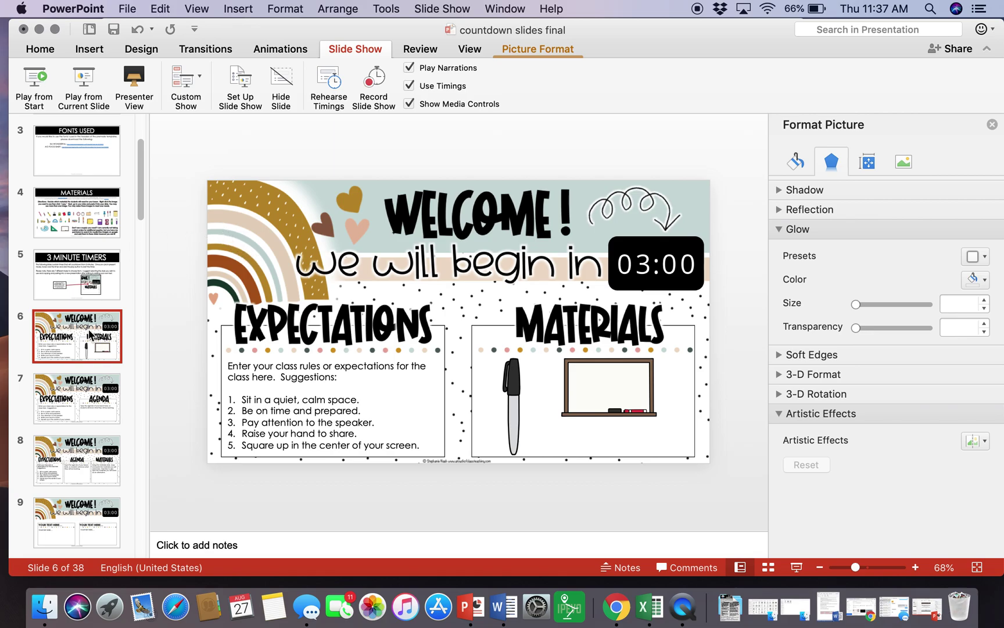
{"action": "scroll", "coordinate": [74, 395], "scroll_direction": "down", "scroll_amount": 5}
{"action": "scroll", "coordinate": [74, 395], "scroll_direction": "down", "scroll_amount": 8}
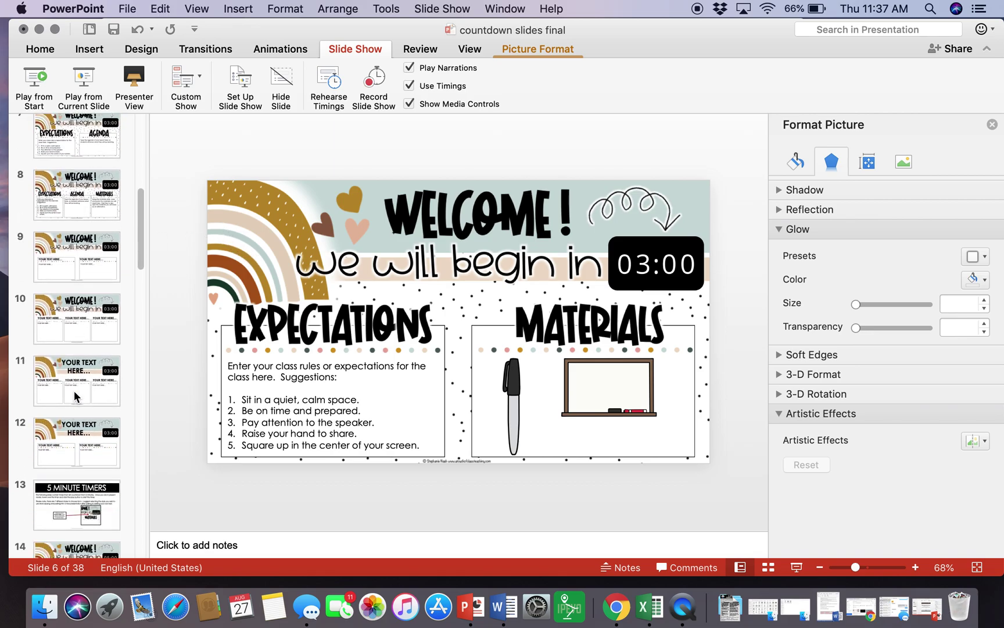
{"action": "scroll", "coordinate": [77, 405], "scroll_direction": "down", "scroll_amount": 3}
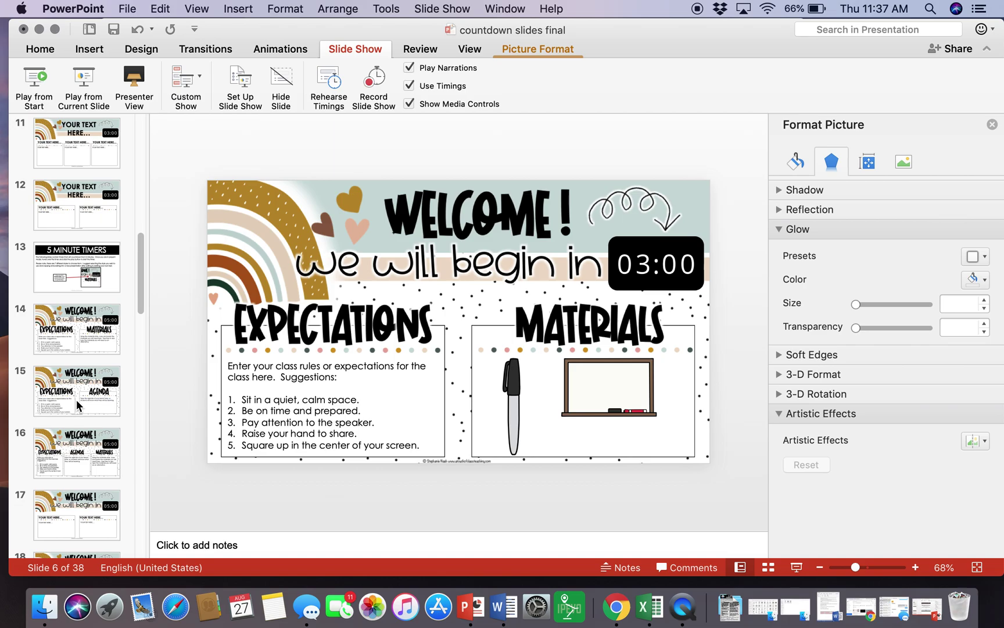
- Browse the 5-, 8- and 10-minute timer instruction and welcome slides
{"action": "left_click", "coordinate": [82, 279]}
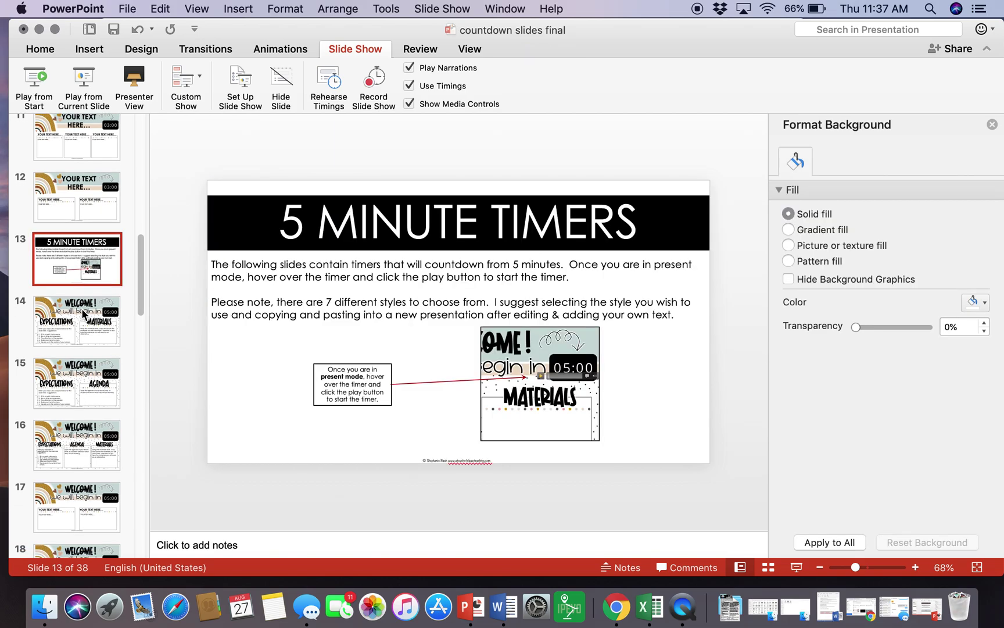
{"action": "left_click", "coordinate": [83, 314]}
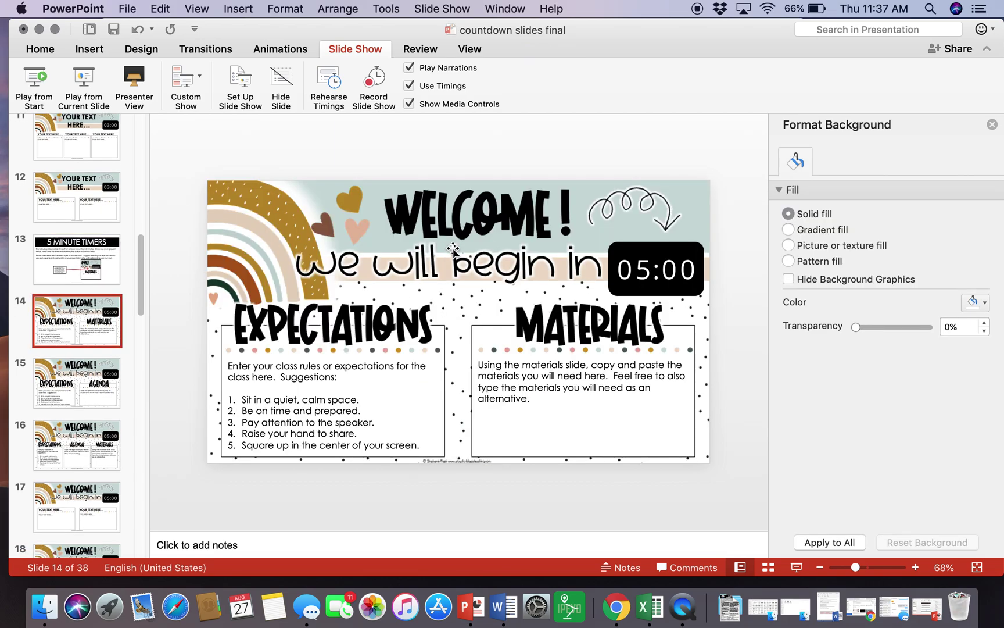
{"action": "scroll", "coordinate": [87, 385], "scroll_direction": "down", "scroll_amount": 10}
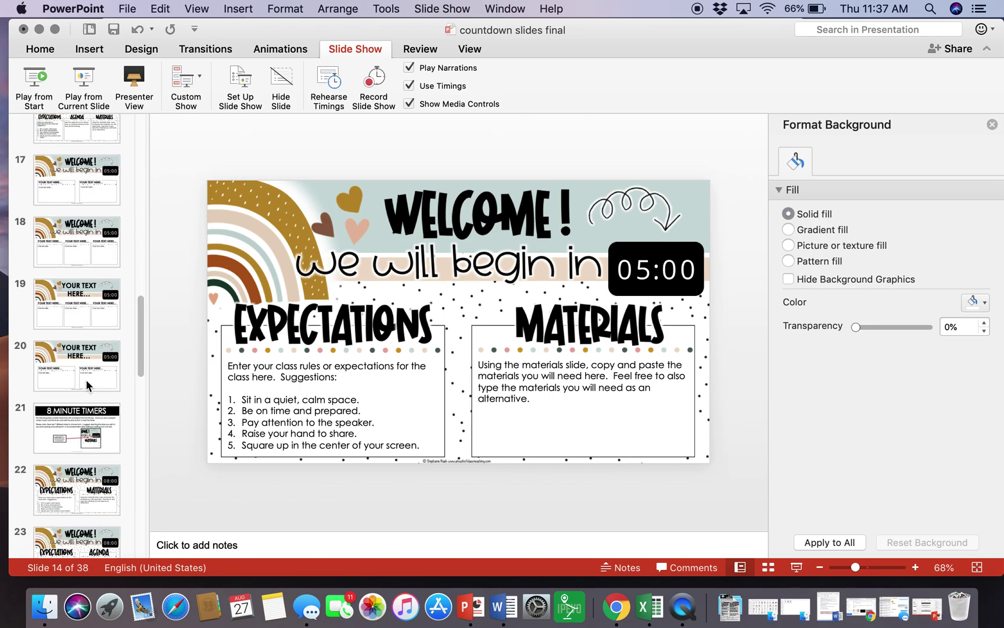
{"action": "left_click", "coordinate": [86, 356]}
{"action": "left_click", "coordinate": [85, 401]}
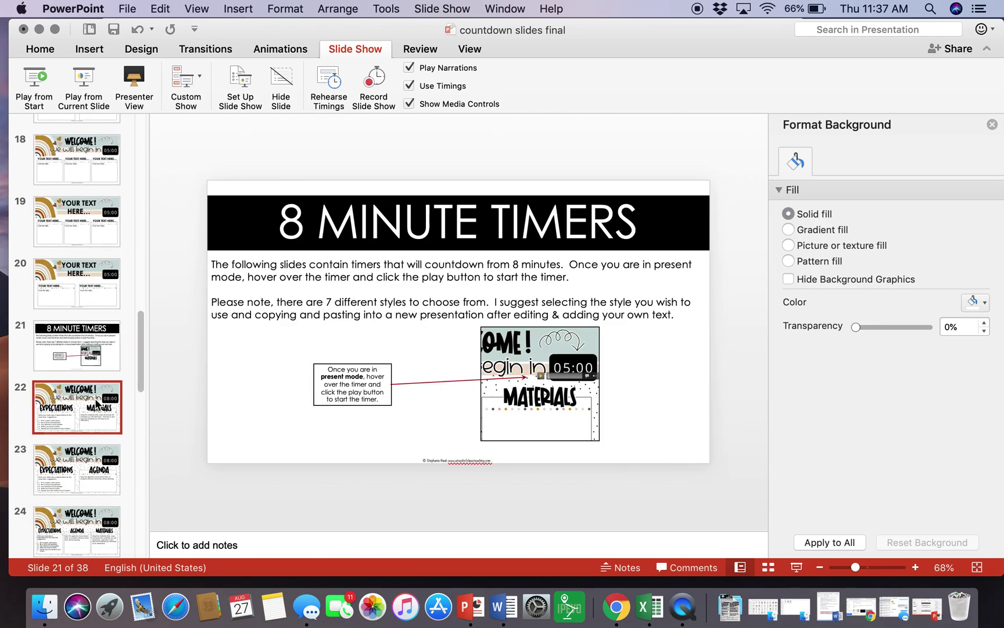
{"action": "scroll", "coordinate": [105, 388], "scroll_direction": "down", "scroll_amount": 10}
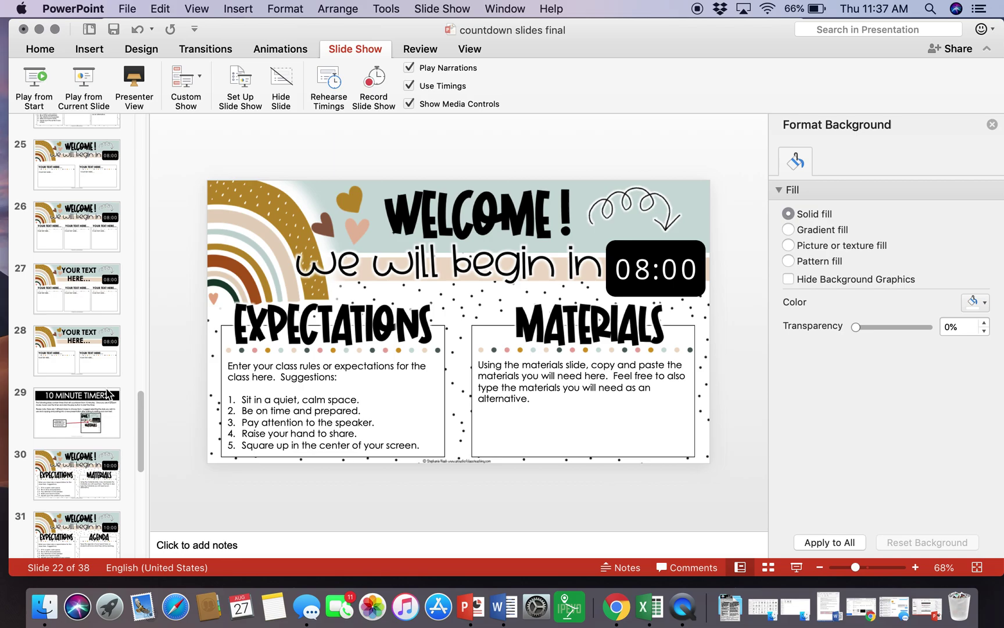
{"action": "left_click", "coordinate": [99, 453]}
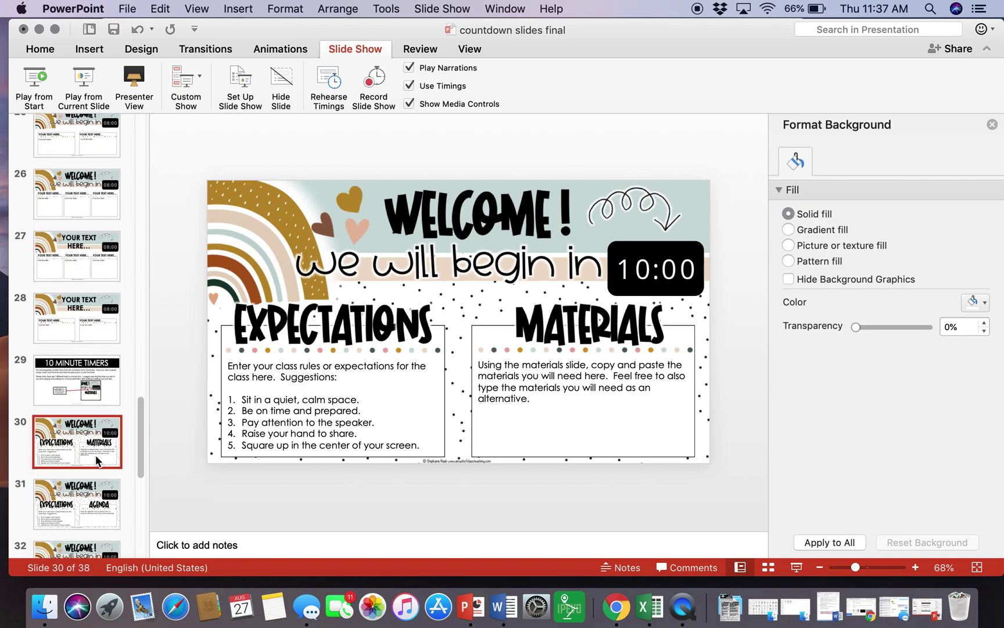
- Return to the 3-minute welcome slide with the marker and whiteboard clipart
{"action": "scroll", "coordinate": [94, 351], "scroll_direction": "up", "scroll_amount": 8}
{"action": "scroll", "coordinate": [95, 350], "scroll_direction": "up", "scroll_amount": 15}
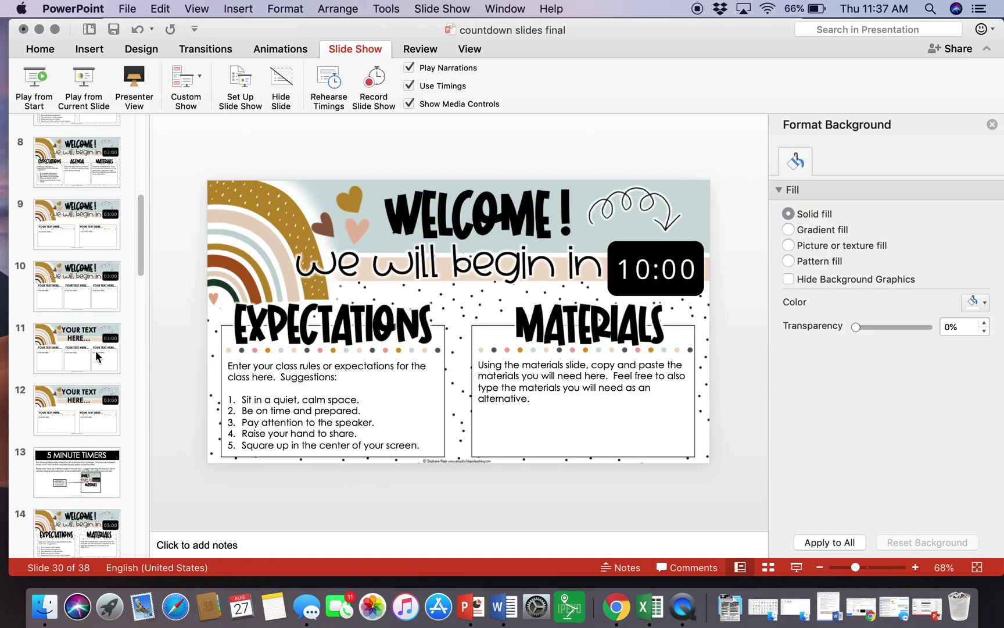
{"action": "scroll", "coordinate": [95, 351], "scroll_direction": "up", "scroll_amount": 3}
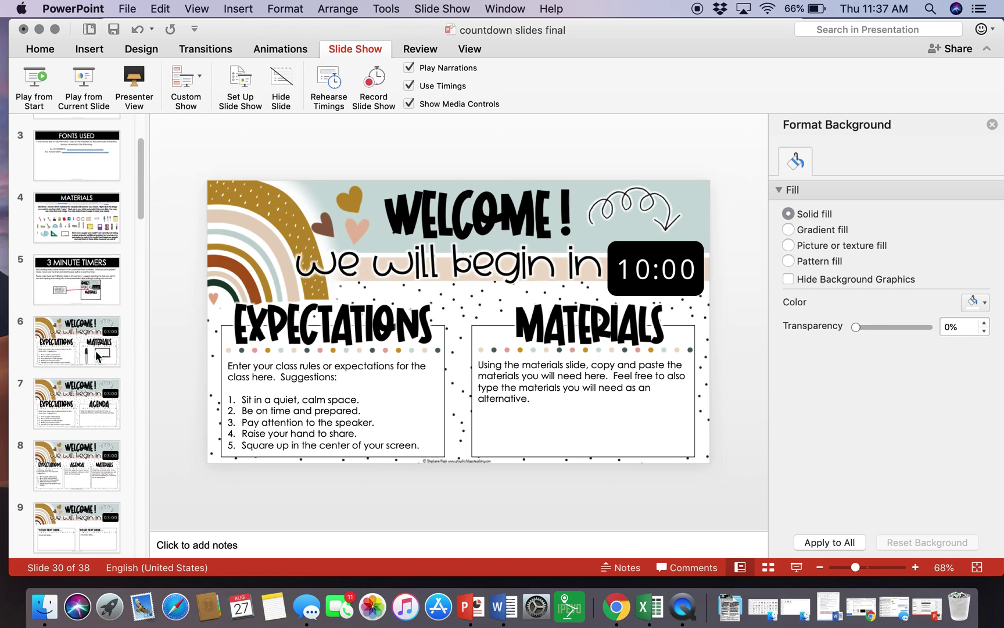
{"action": "scroll", "coordinate": [95, 350], "scroll_direction": "down", "scroll_amount": 3}
{"action": "left_click", "coordinate": [85, 263]}
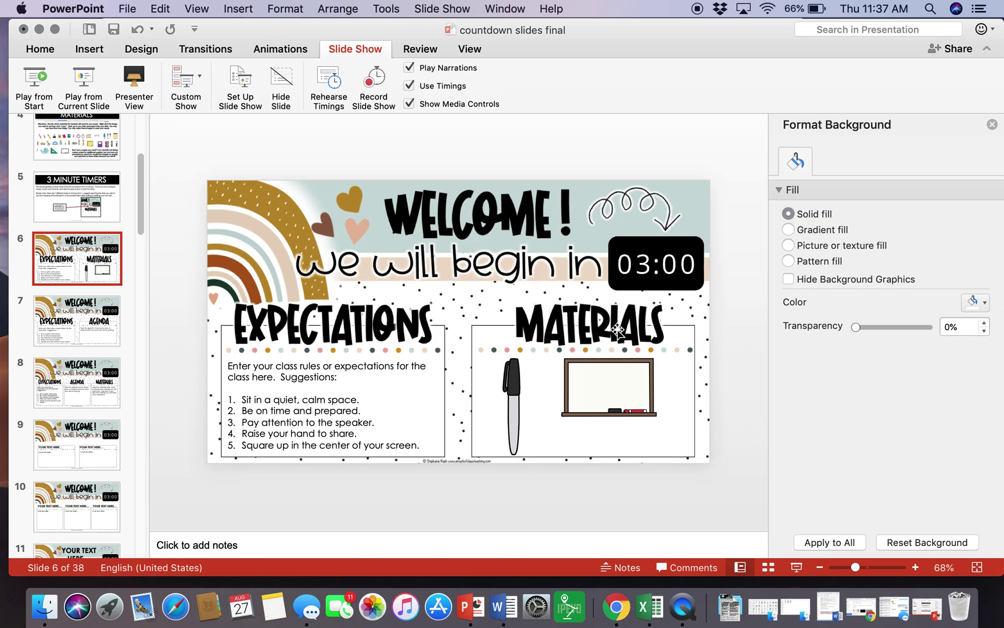
- Preview the AGENDA, three-column, and two-blank-box 3-minute welcome layouts
{"action": "left_click", "coordinate": [76, 307]}
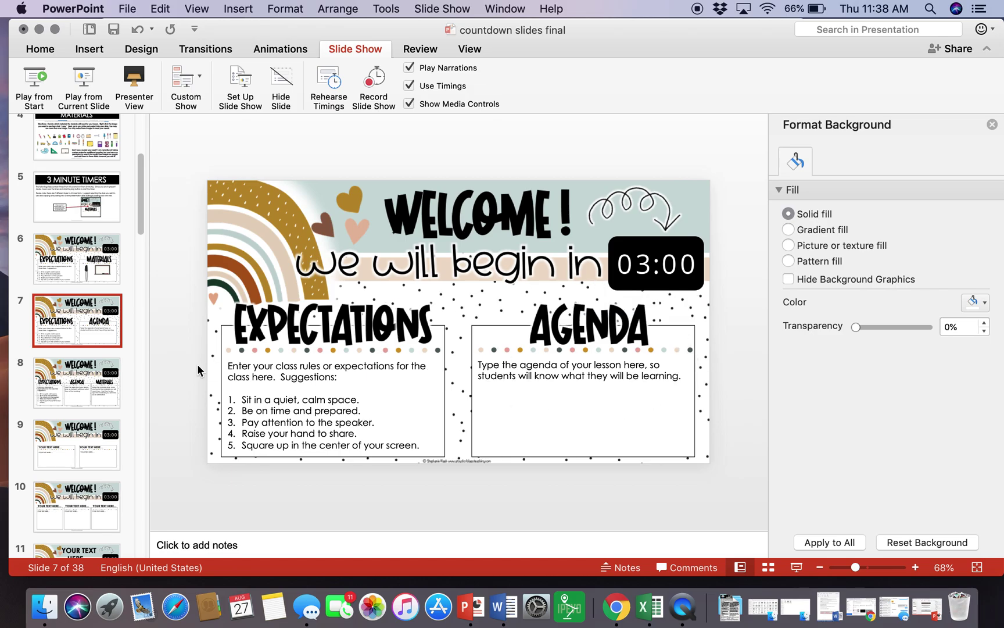
{"action": "left_click", "coordinate": [109, 367]}
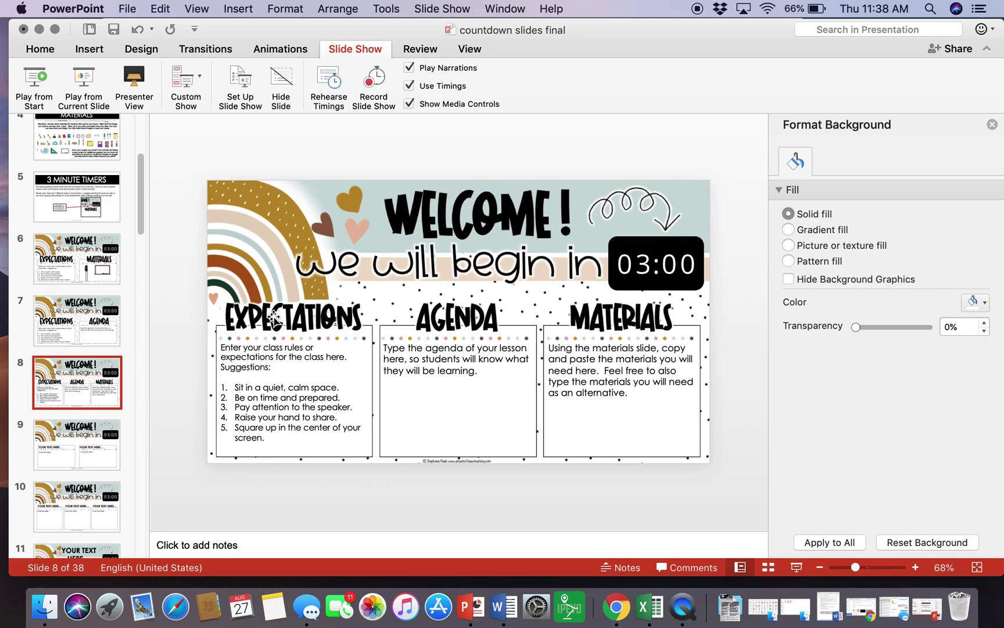
{"action": "left_click", "coordinate": [74, 451]}
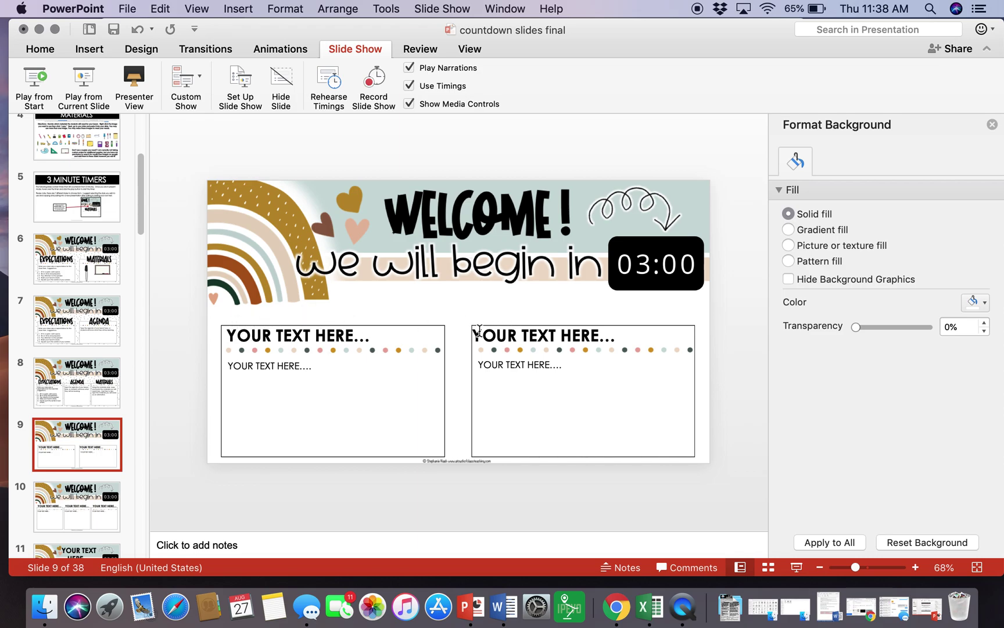
- Preview slides 10–12: the three-box, custom-heading, and two-box-with-heading 3-minute layouts
{"action": "scroll", "coordinate": [54, 381], "scroll_direction": "down", "scroll_amount": 3}
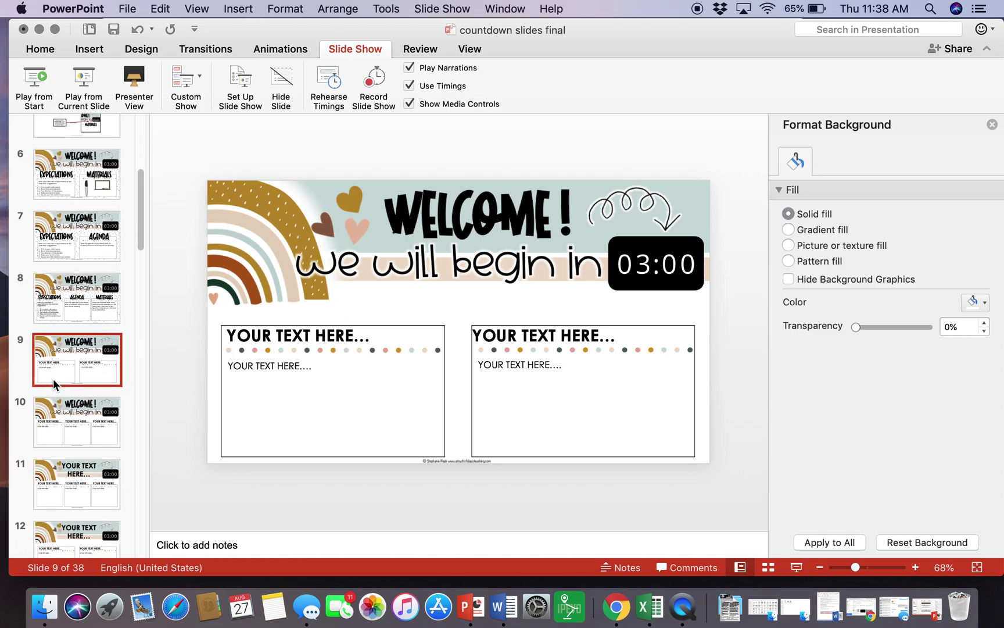
{"action": "left_click", "coordinate": [73, 428]}
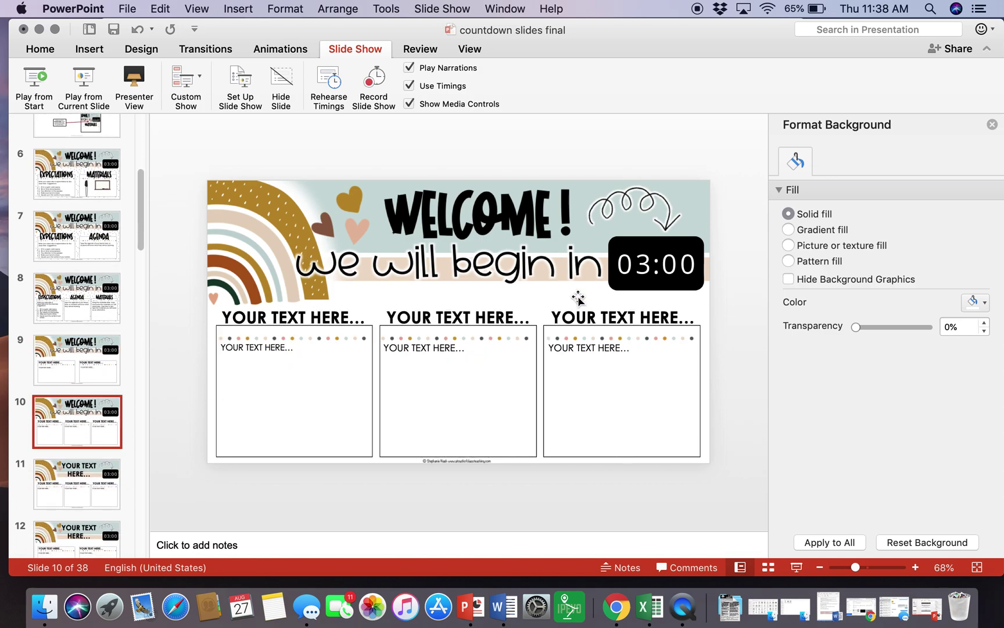
{"action": "scroll", "coordinate": [58, 366], "scroll_direction": "down", "scroll_amount": 2}
{"action": "left_click", "coordinate": [75, 402]}
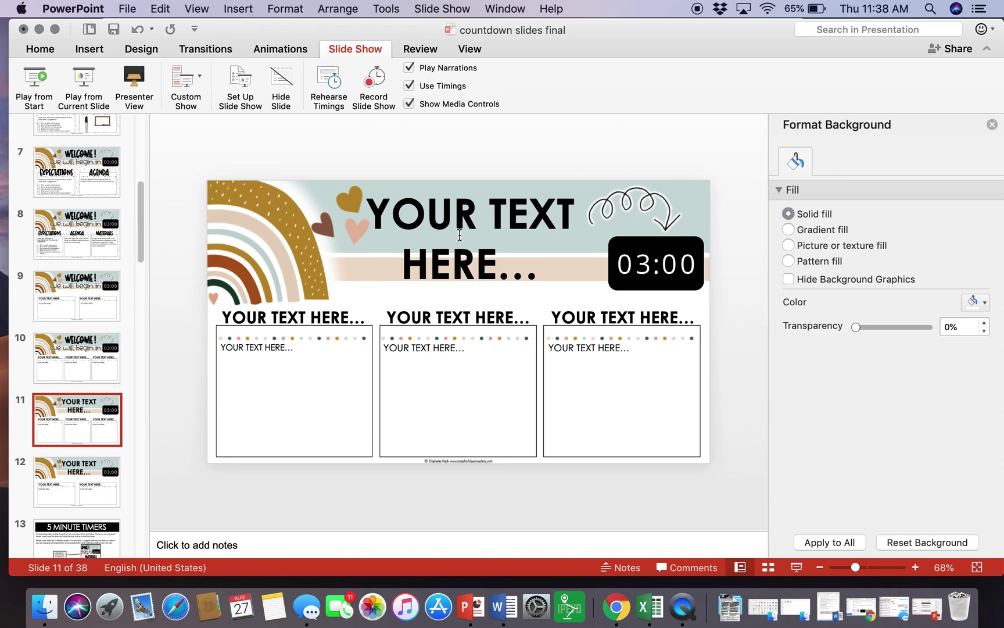
{"action": "mouse_move", "coordinate": [665, 243]}
{"action": "left_click", "coordinate": [88, 488]}
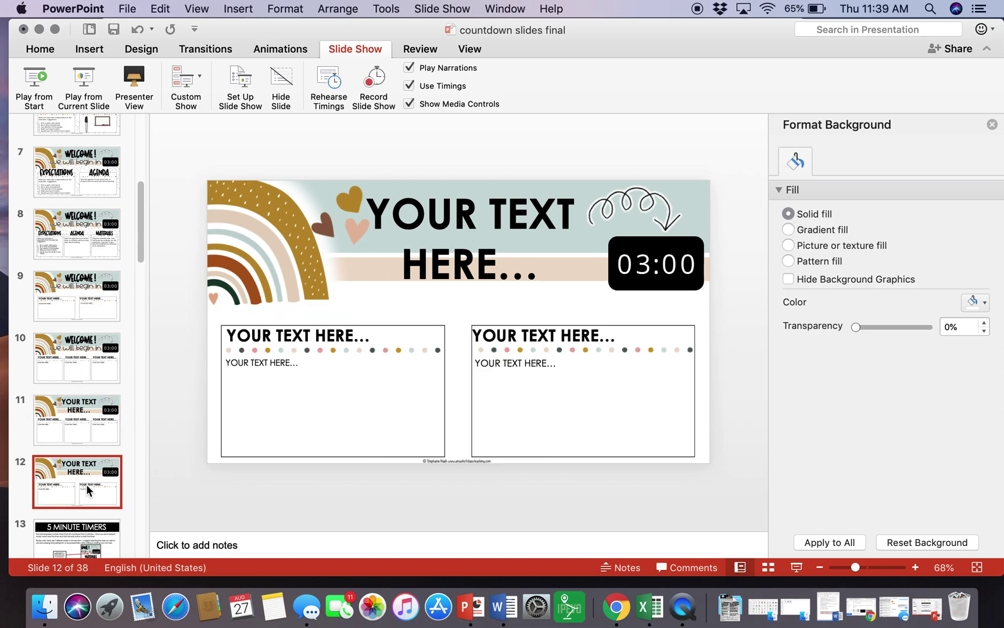
{"action": "scroll", "coordinate": [108, 318], "scroll_direction": "up", "scroll_amount": 10}
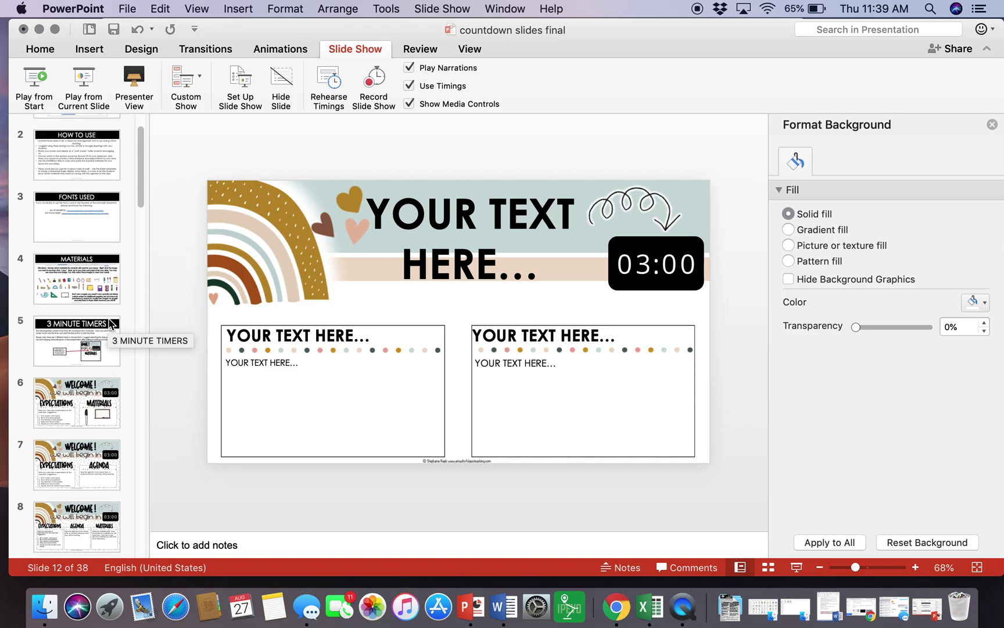
{"action": "scroll", "coordinate": [109, 323], "scroll_direction": "up", "scroll_amount": 2}
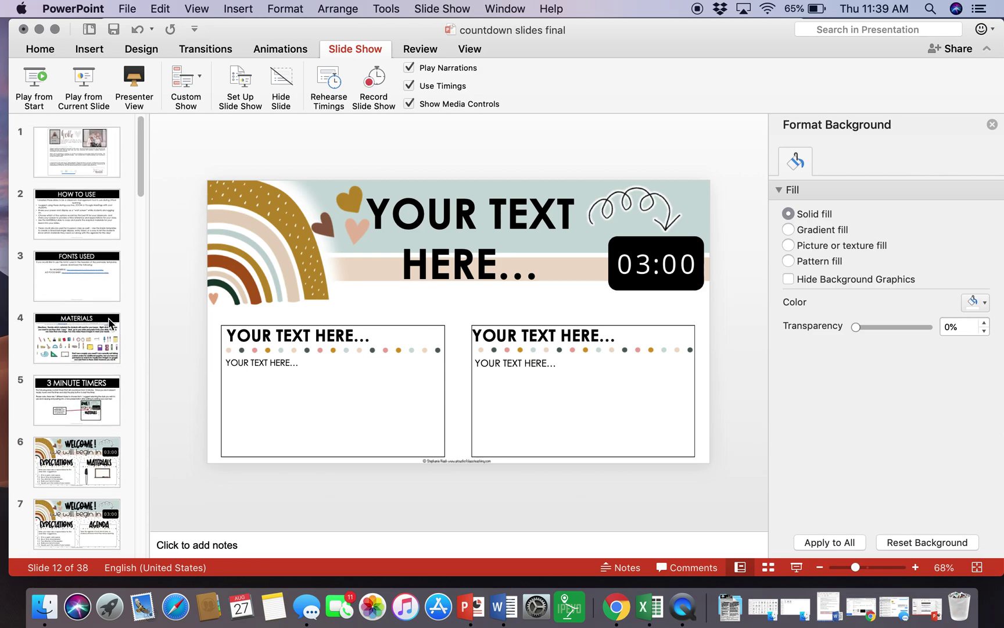
{"action": "scroll", "coordinate": [109, 319], "scroll_direction": "down", "scroll_amount": 6}
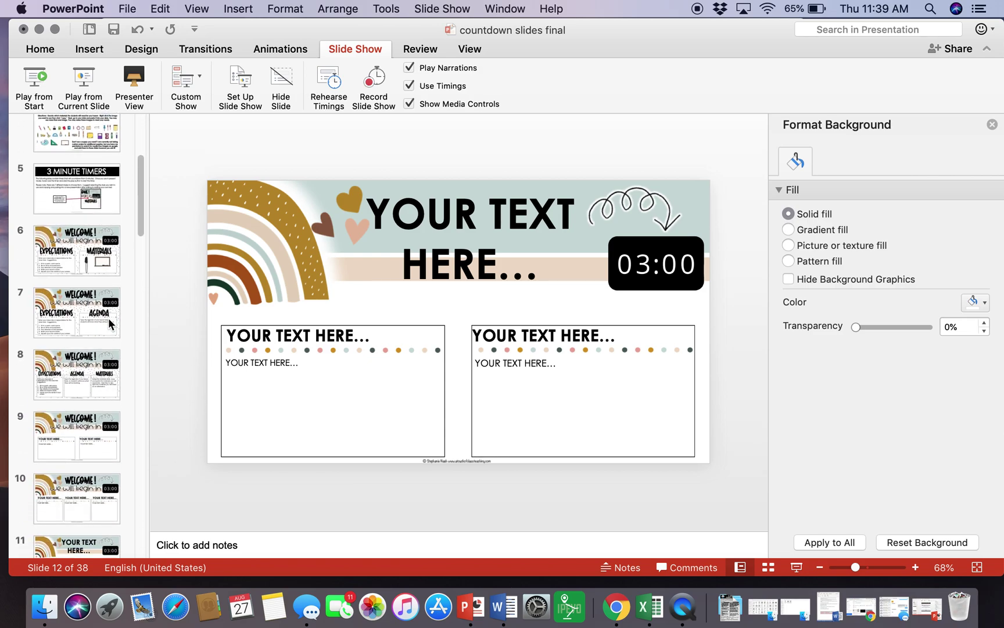